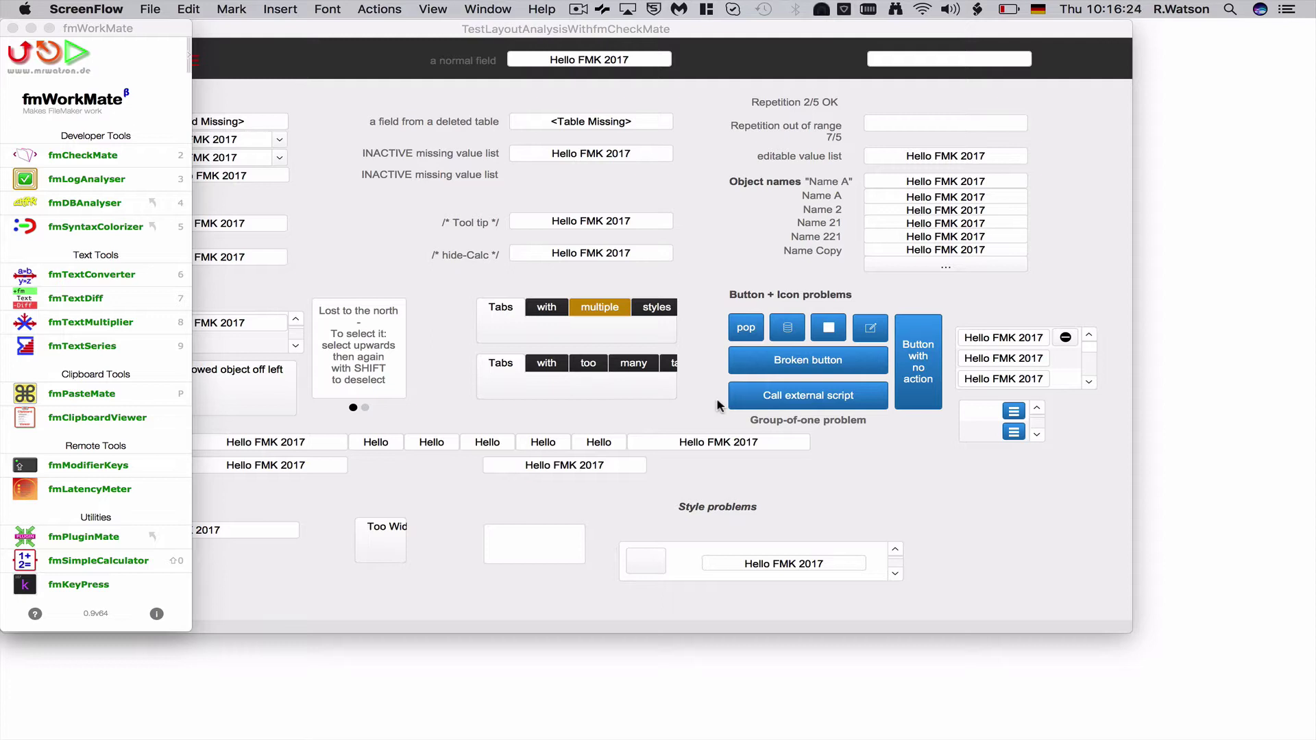
- Bring the test layout forward, try to enter the field from a deleted table, and dismiss the alert
click(316, 98)
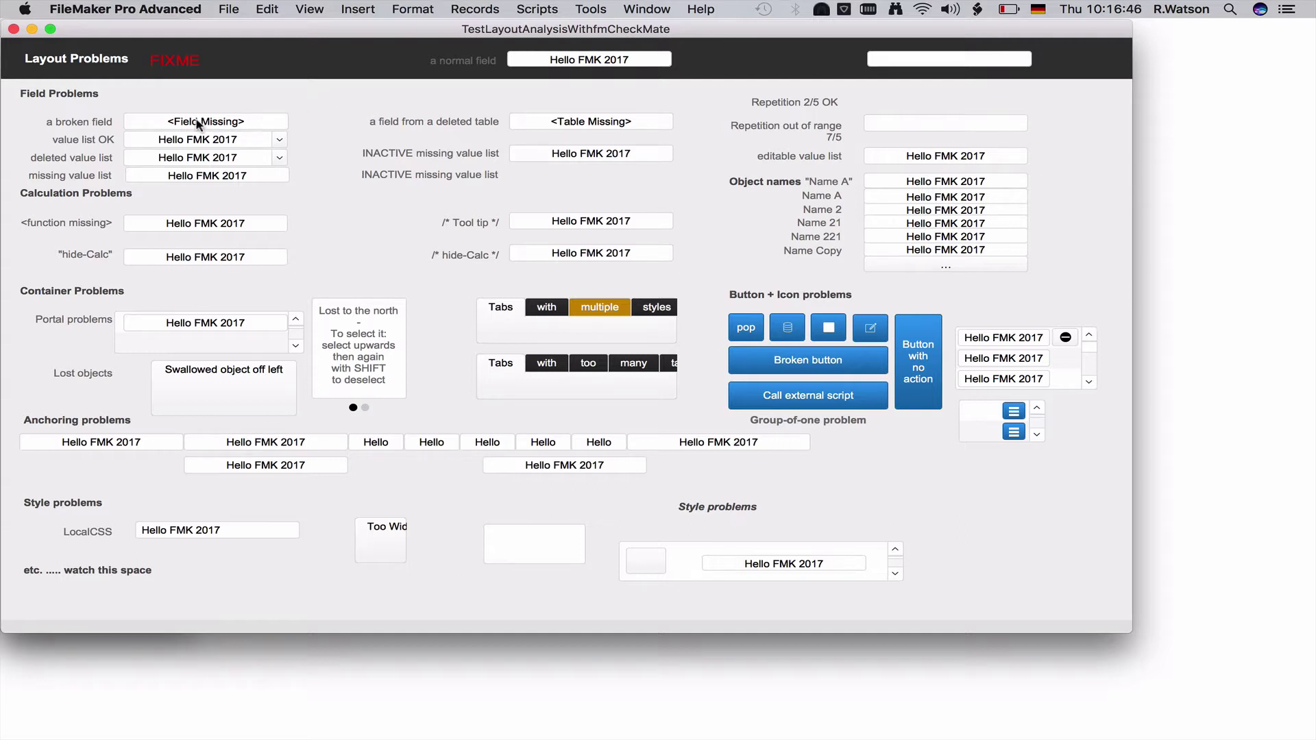
click(600, 123)
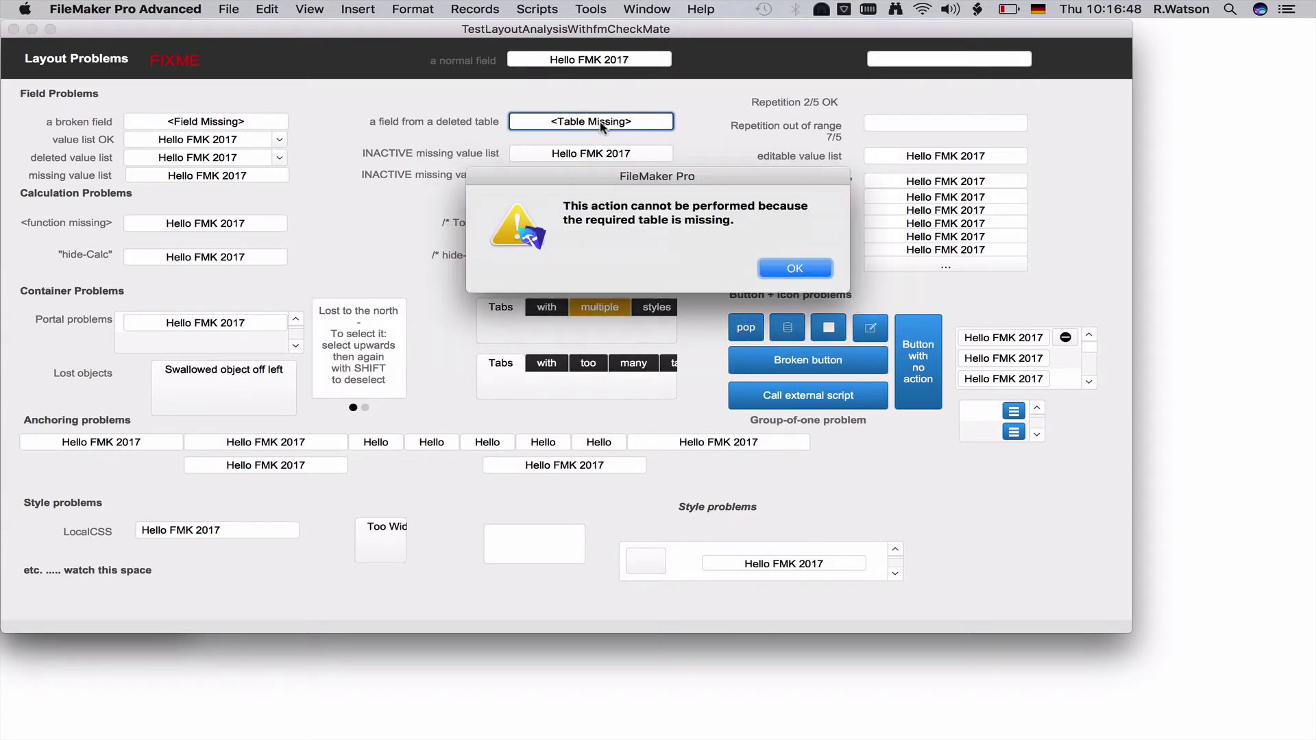
click(789, 269)
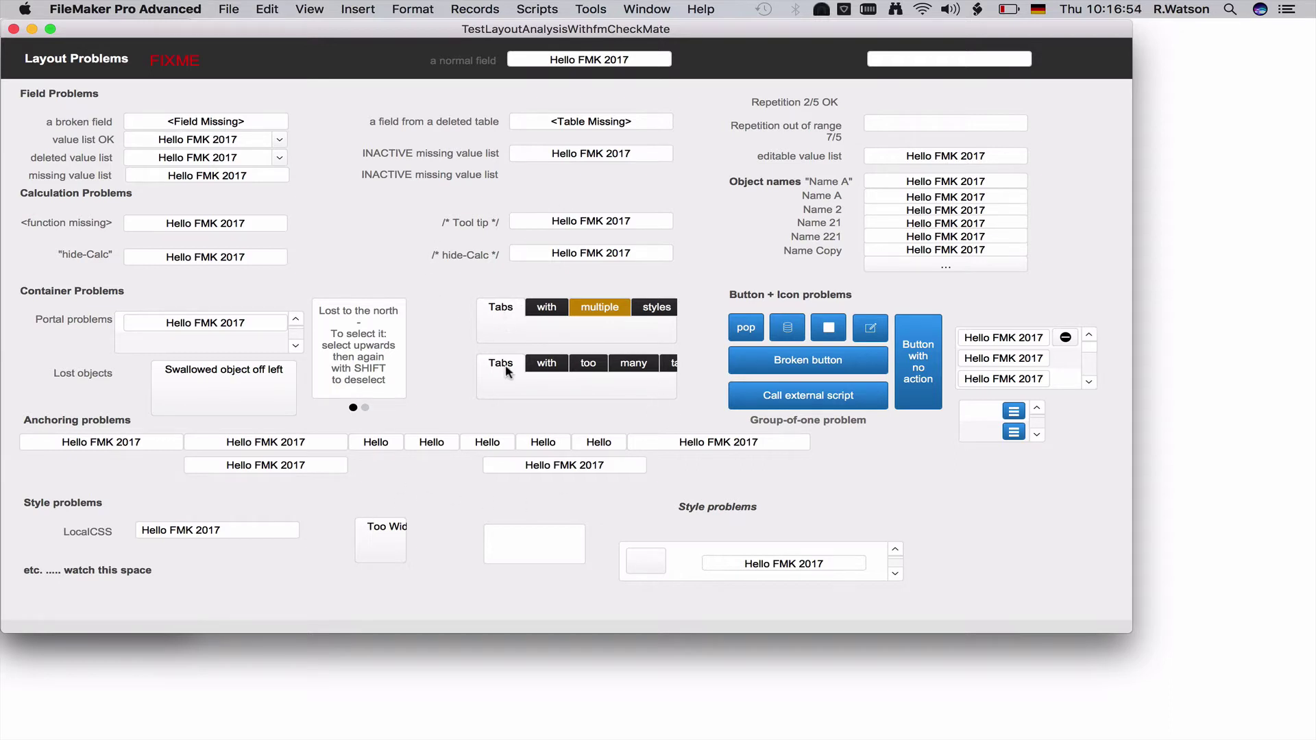
- Switch through the tabs of the lower tab control in both directions to examine its overflowing tab names
click(554, 363)
click(576, 362)
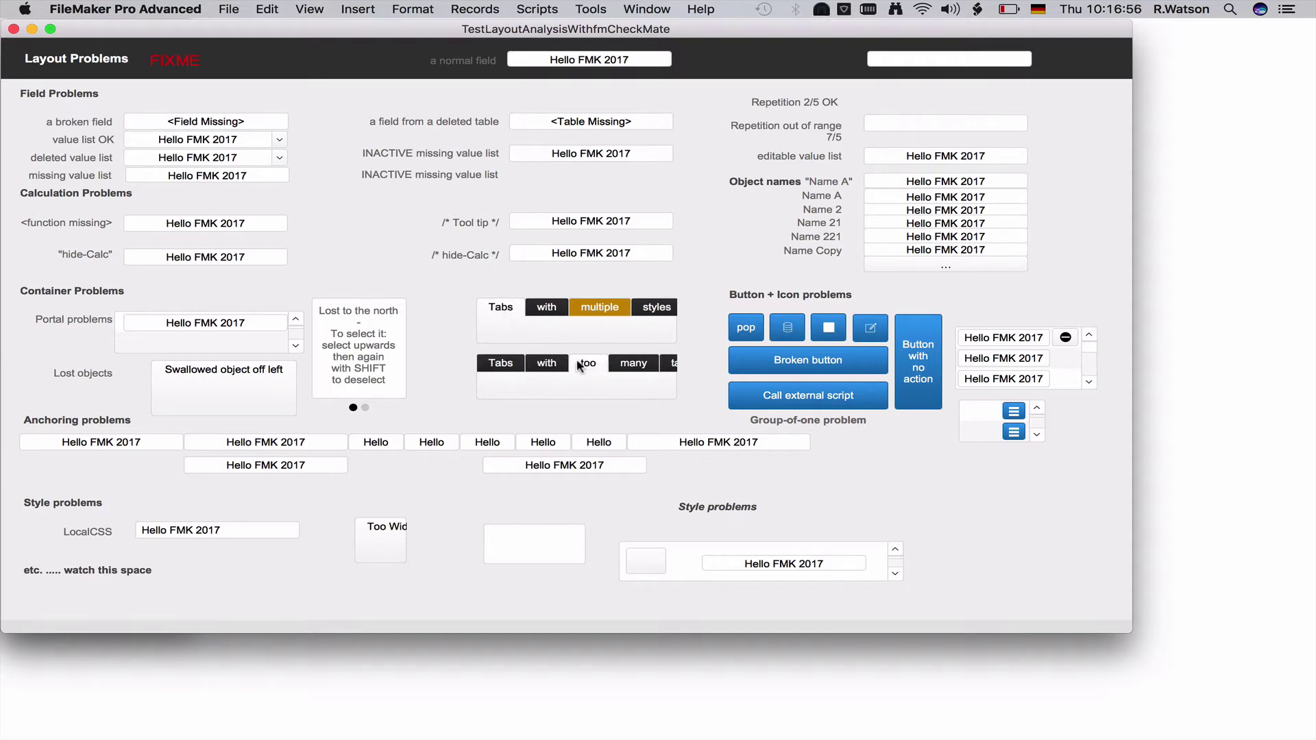
click(628, 362)
click(665, 362)
click(647, 364)
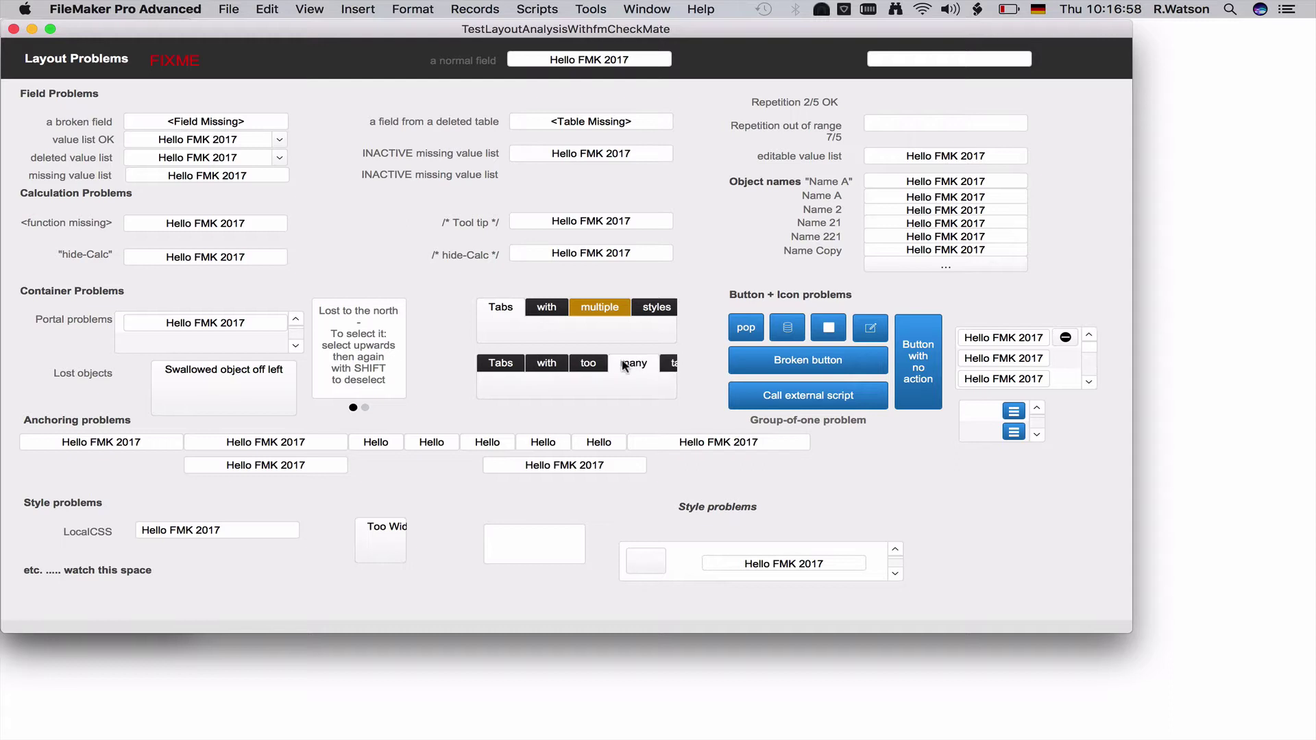
click(601, 369)
click(562, 371)
click(516, 371)
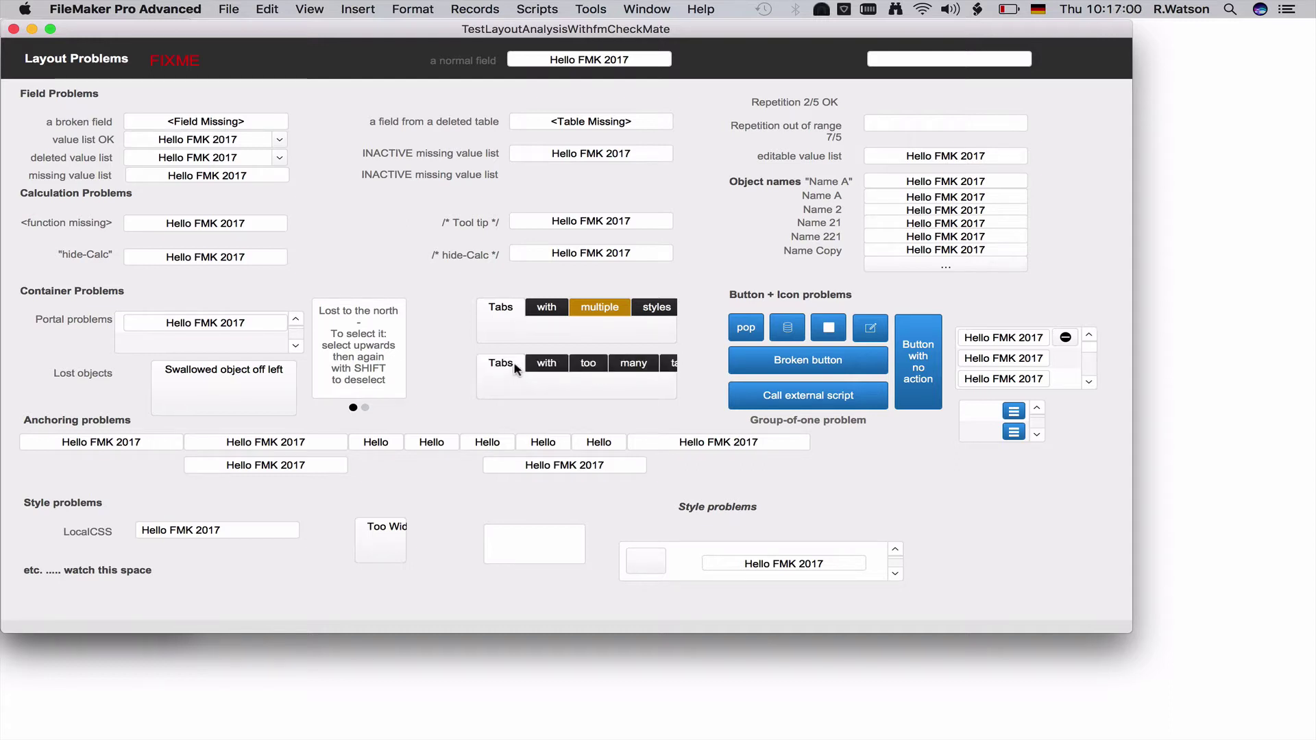
click(588, 366)
click(648, 366)
click(671, 366)
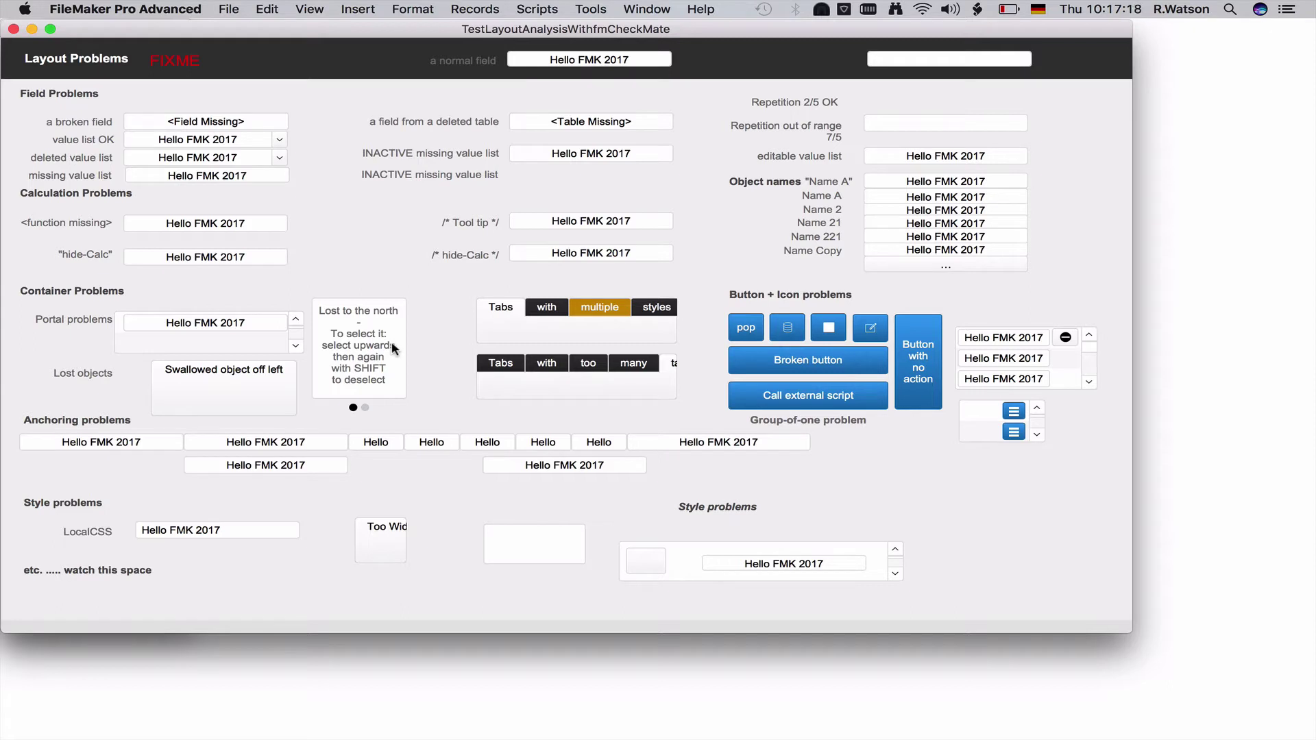
- Enter Layout mode, open the Inspector for the "/* Tool tip */" field, and move it clear of that field
key(super+l)
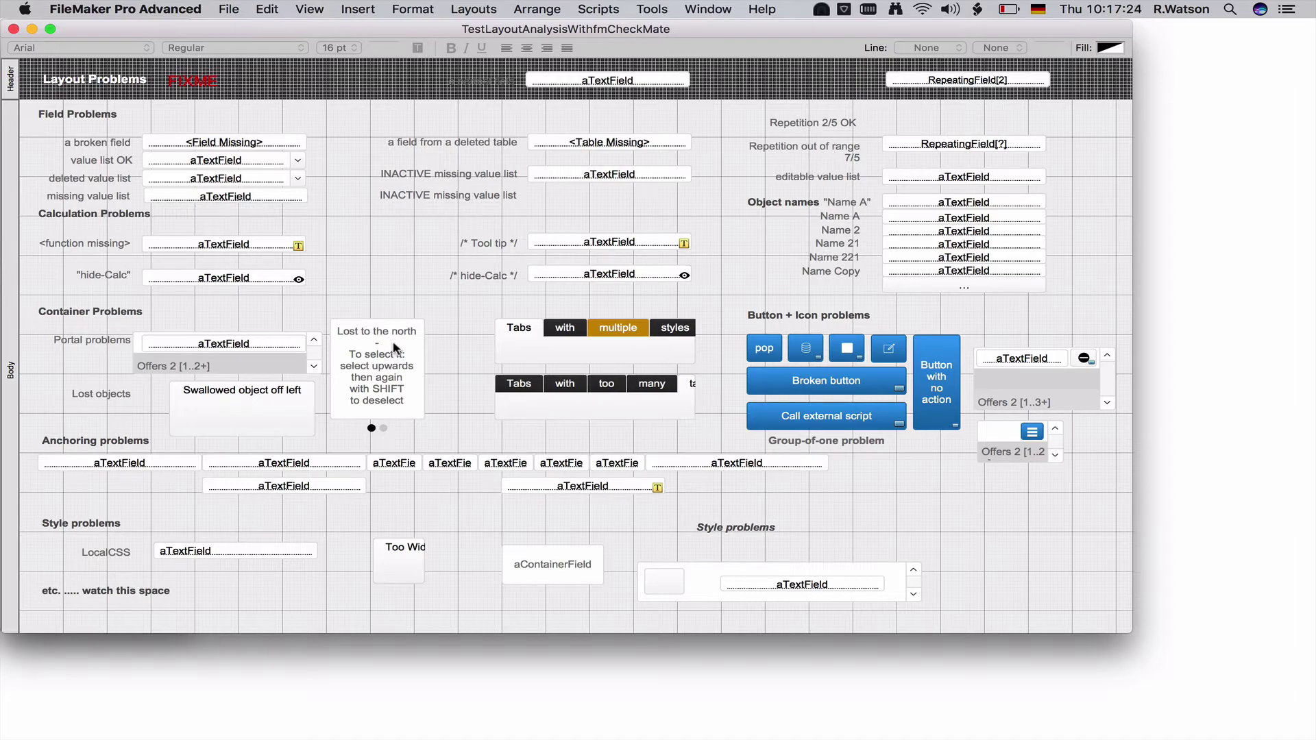
click(661, 247)
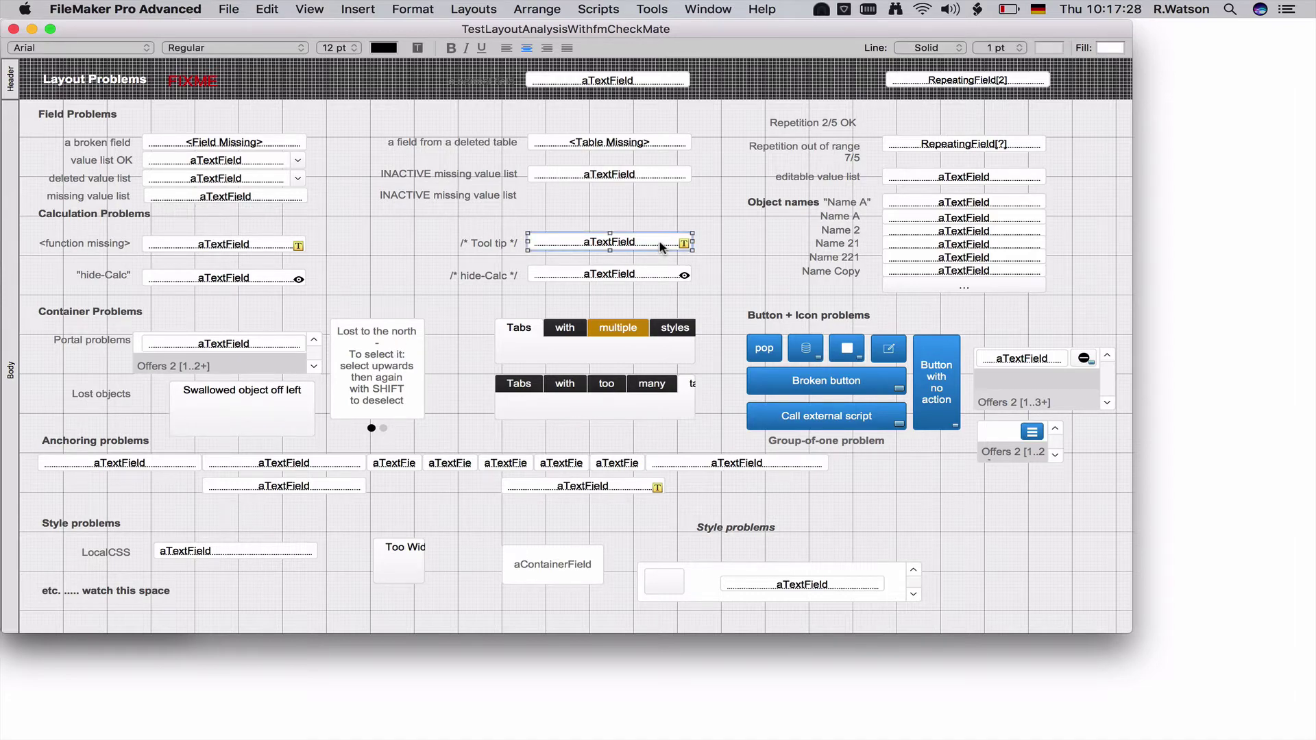
key(super+i)
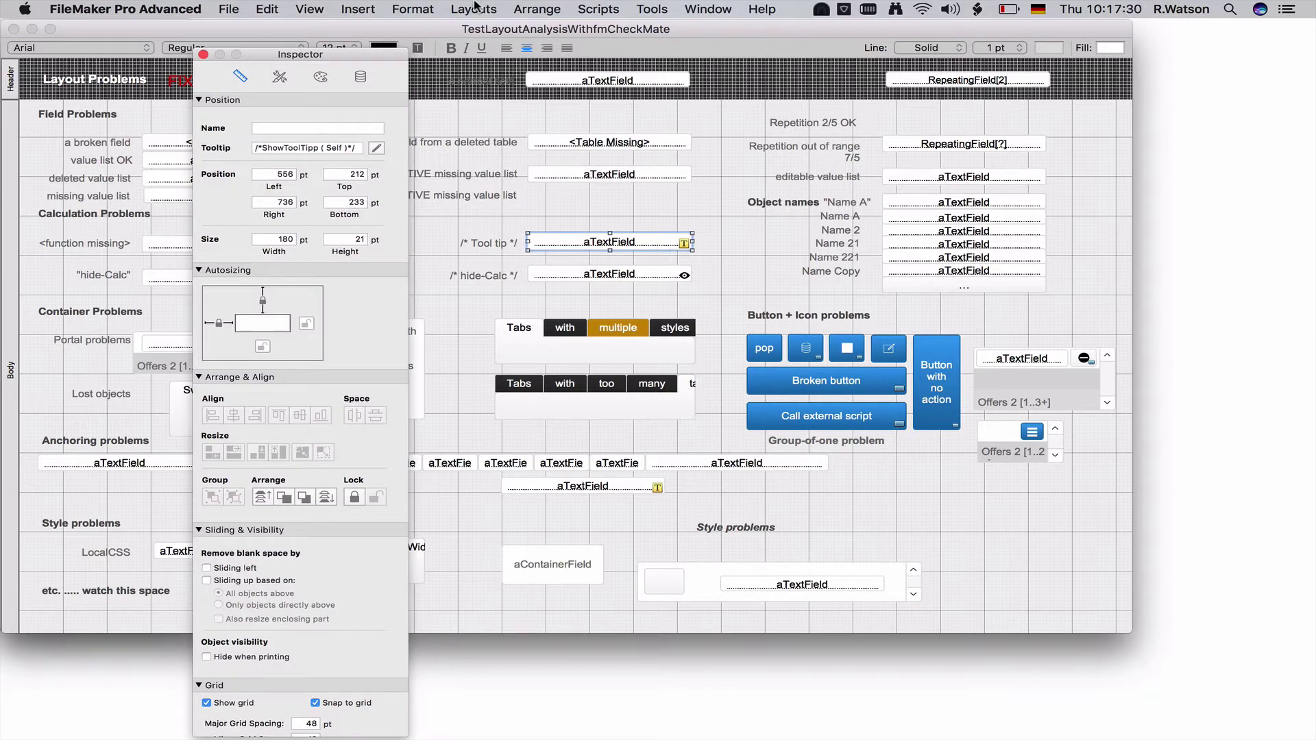
drag(321, 56, 909, 92)
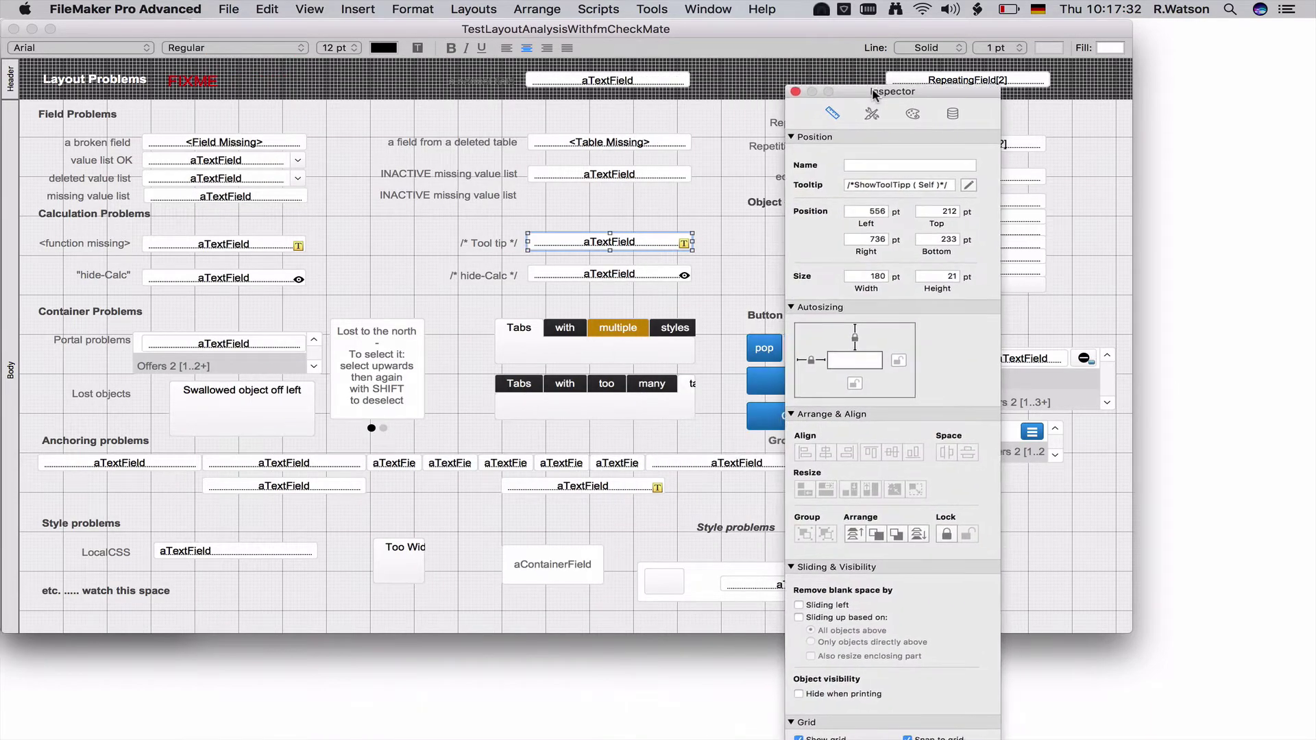
- Examine the field's whole Tooltip calculation, including its comment marks, and close the Inspector
click(879, 183)
key(Left)
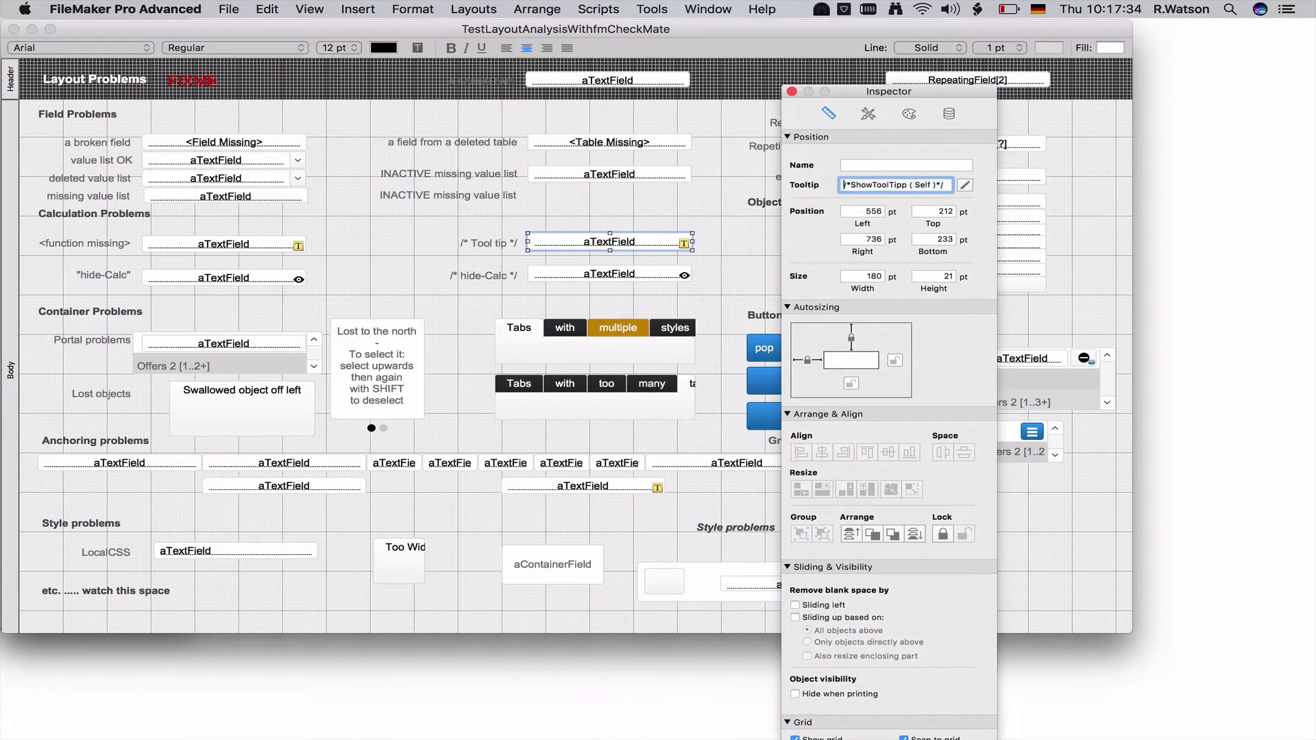
key(Left)
key(Left)
key(Left)
key(Left)
key(Left)
key(Left)
key(Left)
key(Left)
key(Left)
key(Left)
key(Left)
key(Left)
key(Left)
key(Left)
key(Left)
key(Left)
key(Left)
key(Left)
key(Left)
key(Left)
key(shift+Right)
key(shift+Right)
key(shift+Right)
key(shift+Right)
key(shift+Right)
key(shift+Right)
key(shift+Right)
key(shift+Right)
key(shift+Right)
key(shift+Right)
key(shift+Right)
key(Up)
click(792, 92)
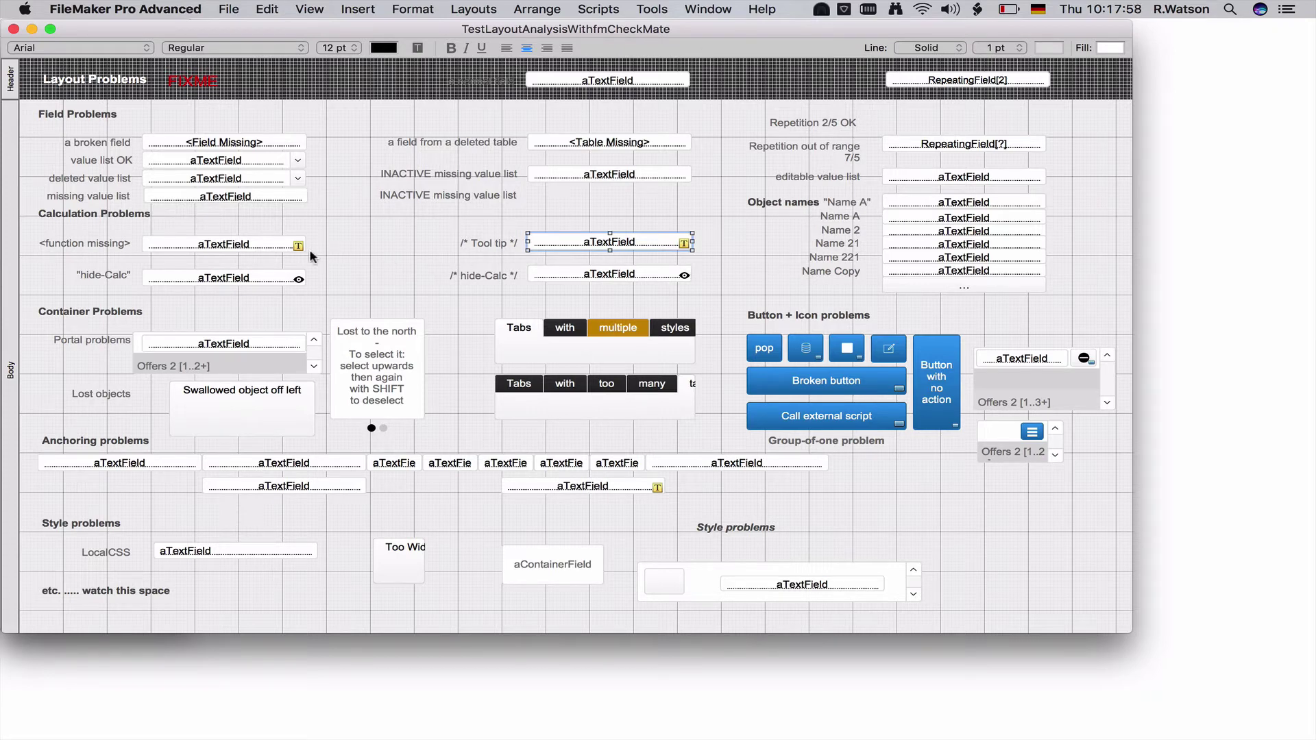
- Clear the current selection and copy all objects on the layout
mouse_move(301, 251)
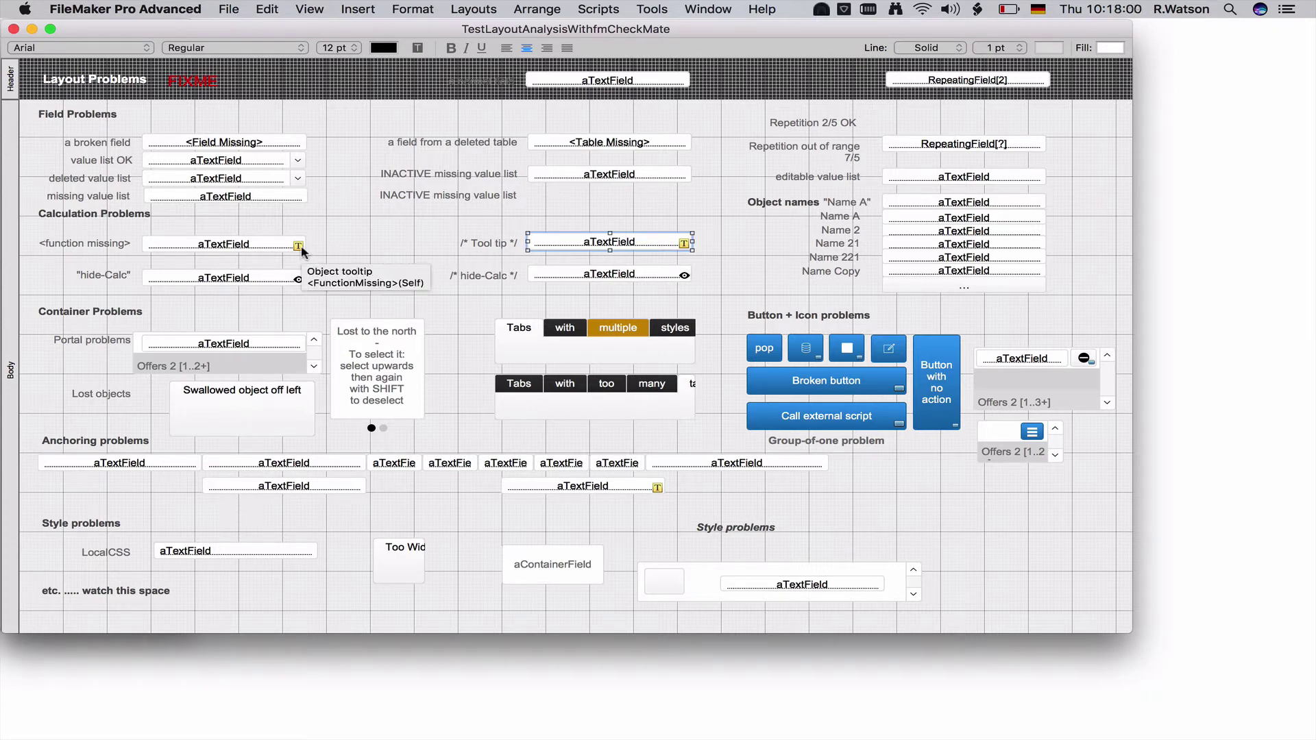
click(367, 233)
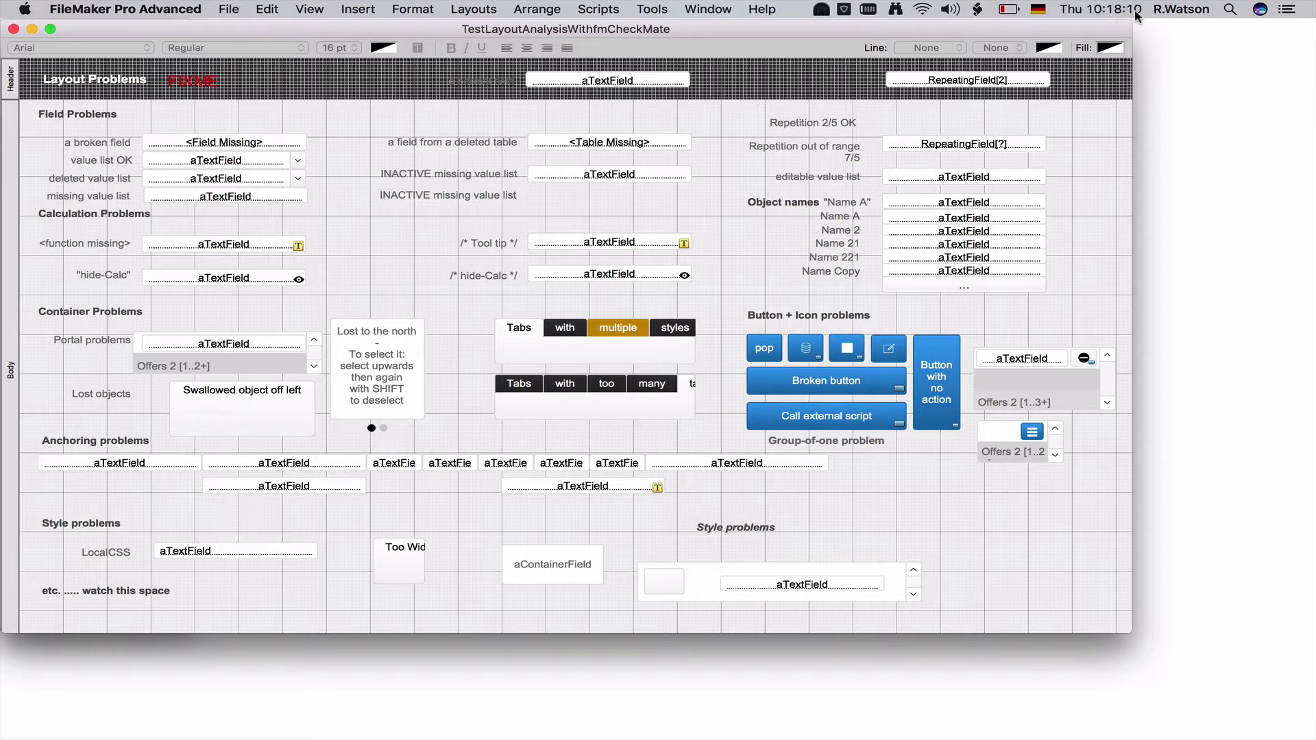
key(super+a)
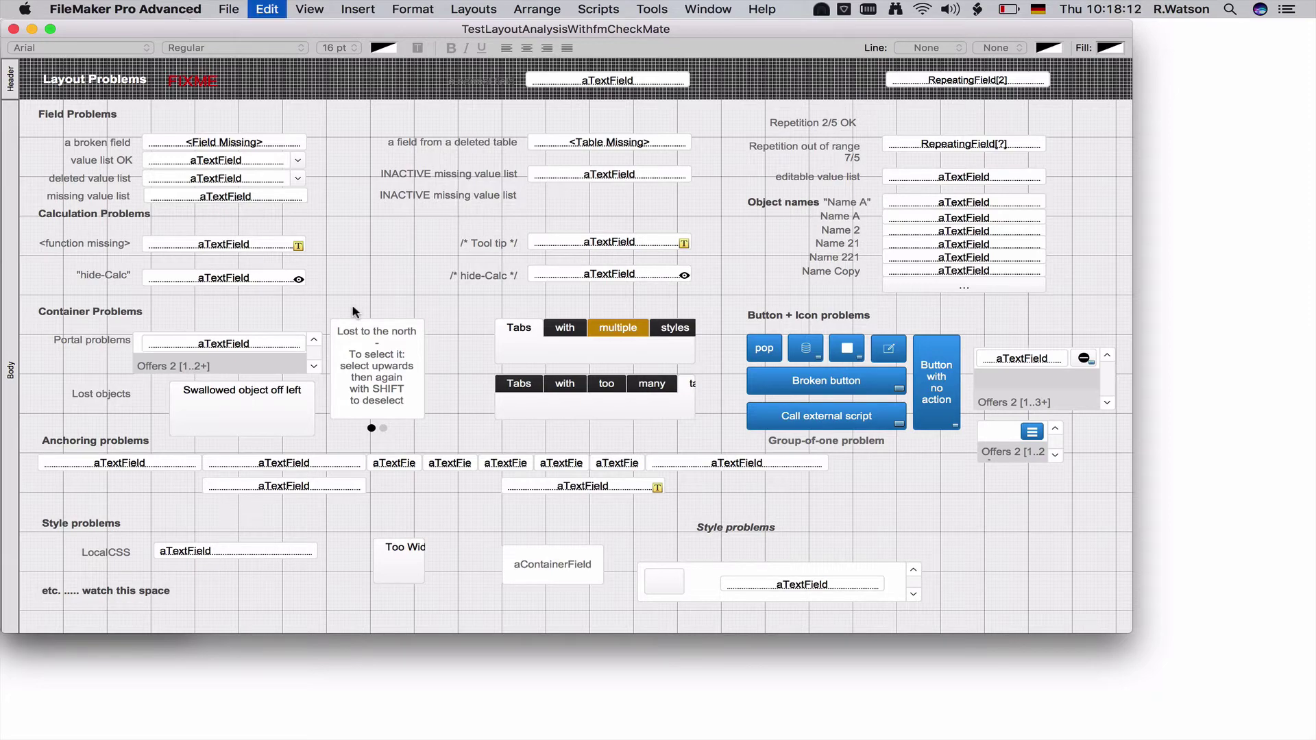
key(super+c)
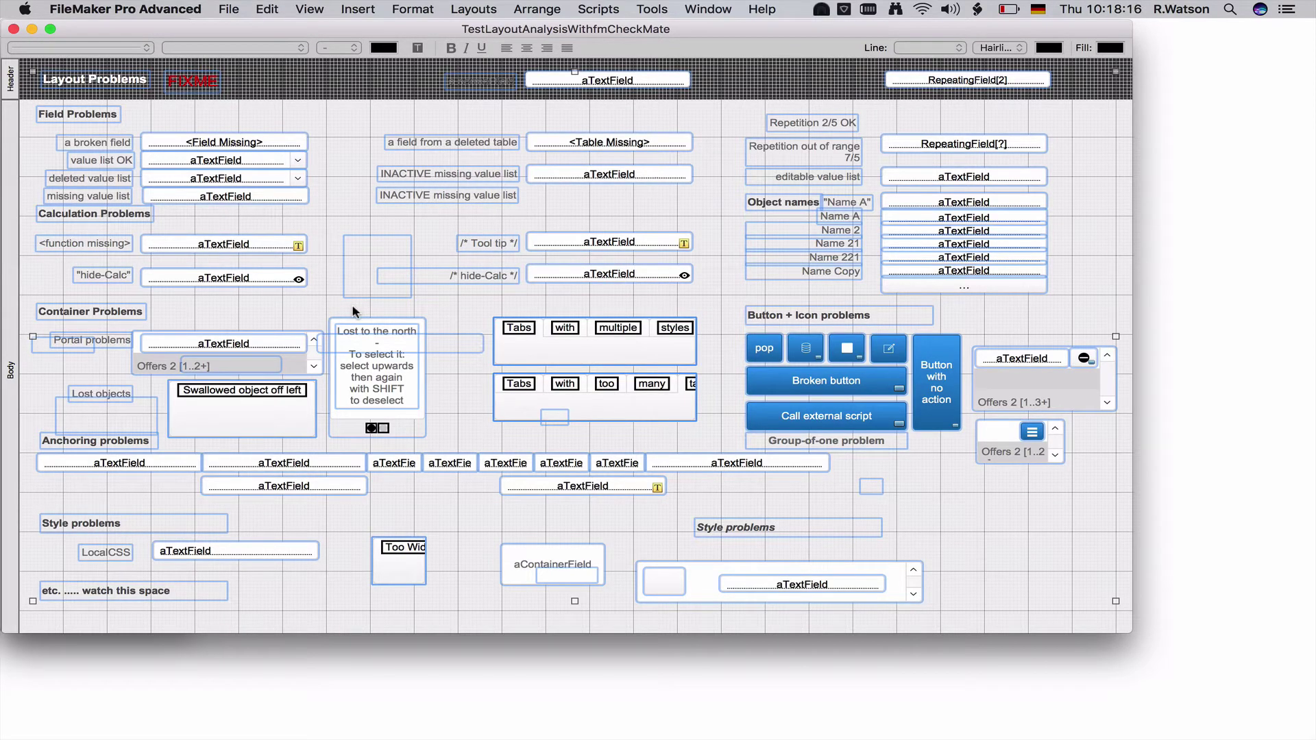
- Switch to fmWorkMate, launch fmCheckMate, and convert the copied layout objects to XML
key(super+Tab)
key(super+Tab)
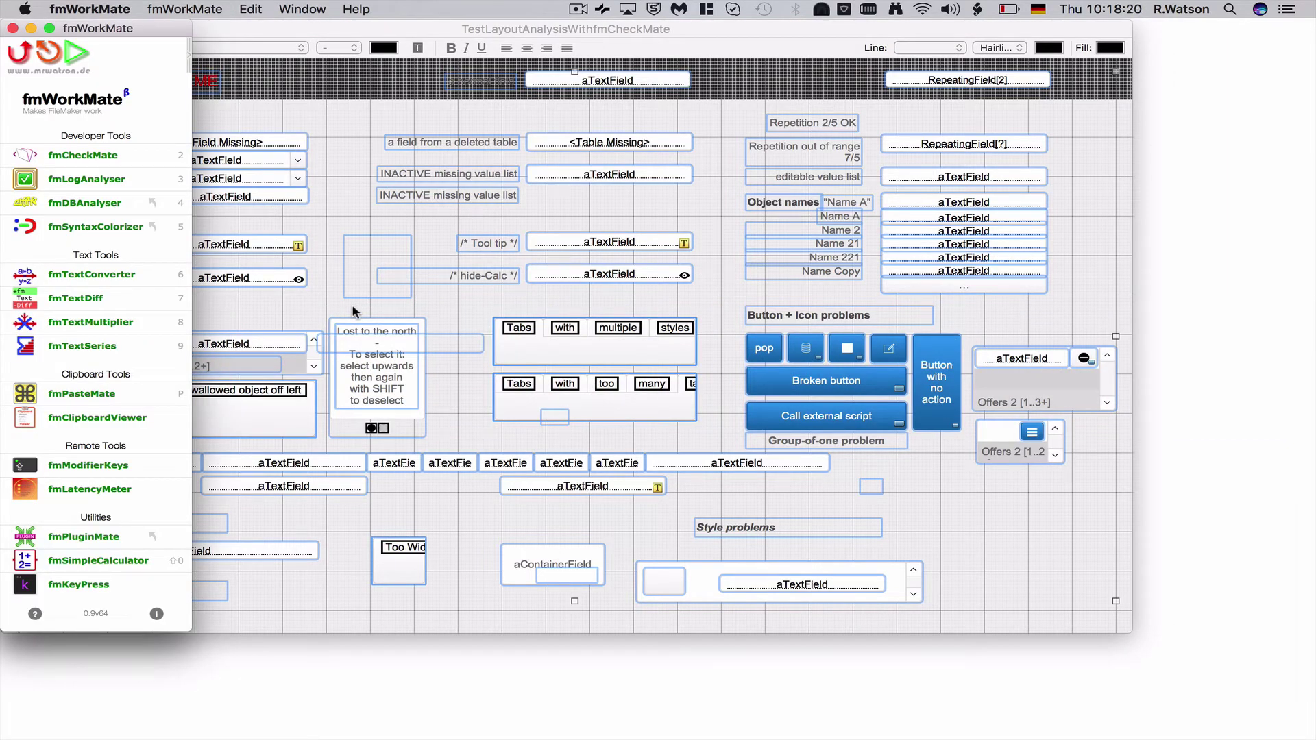
click(97, 156)
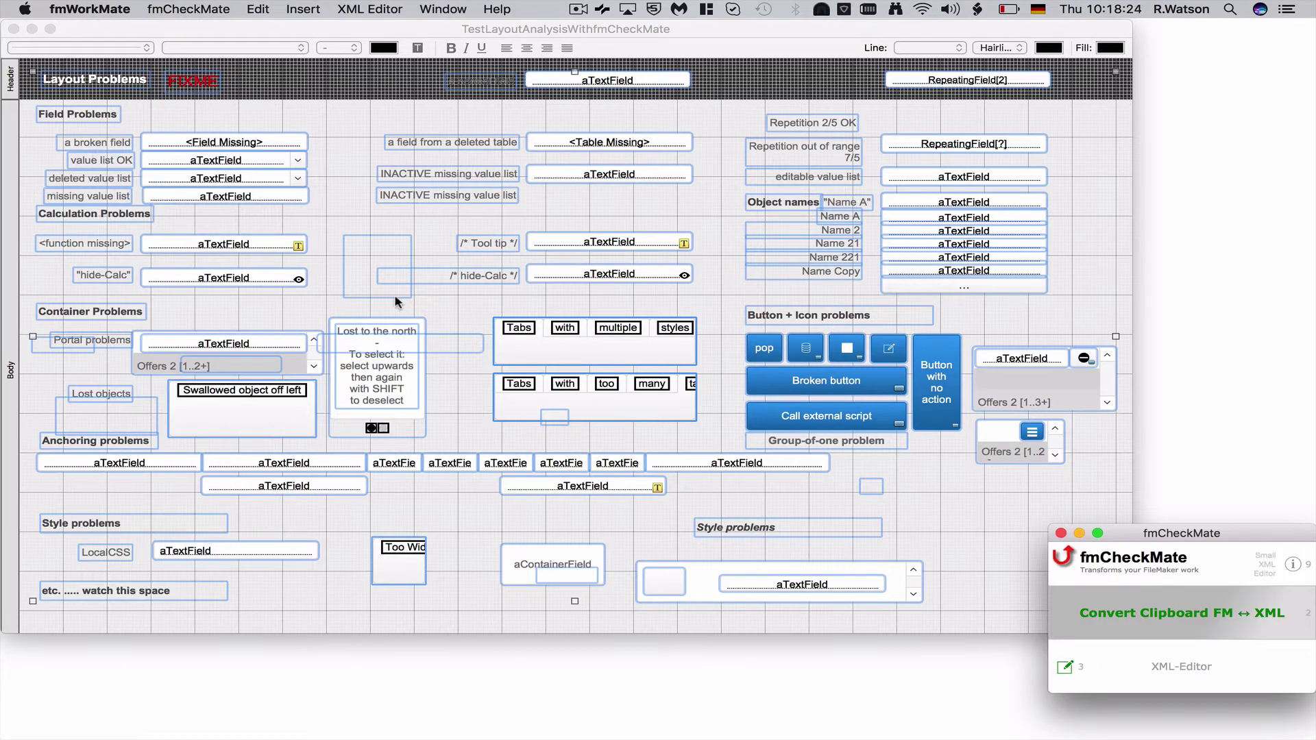
click(1196, 631)
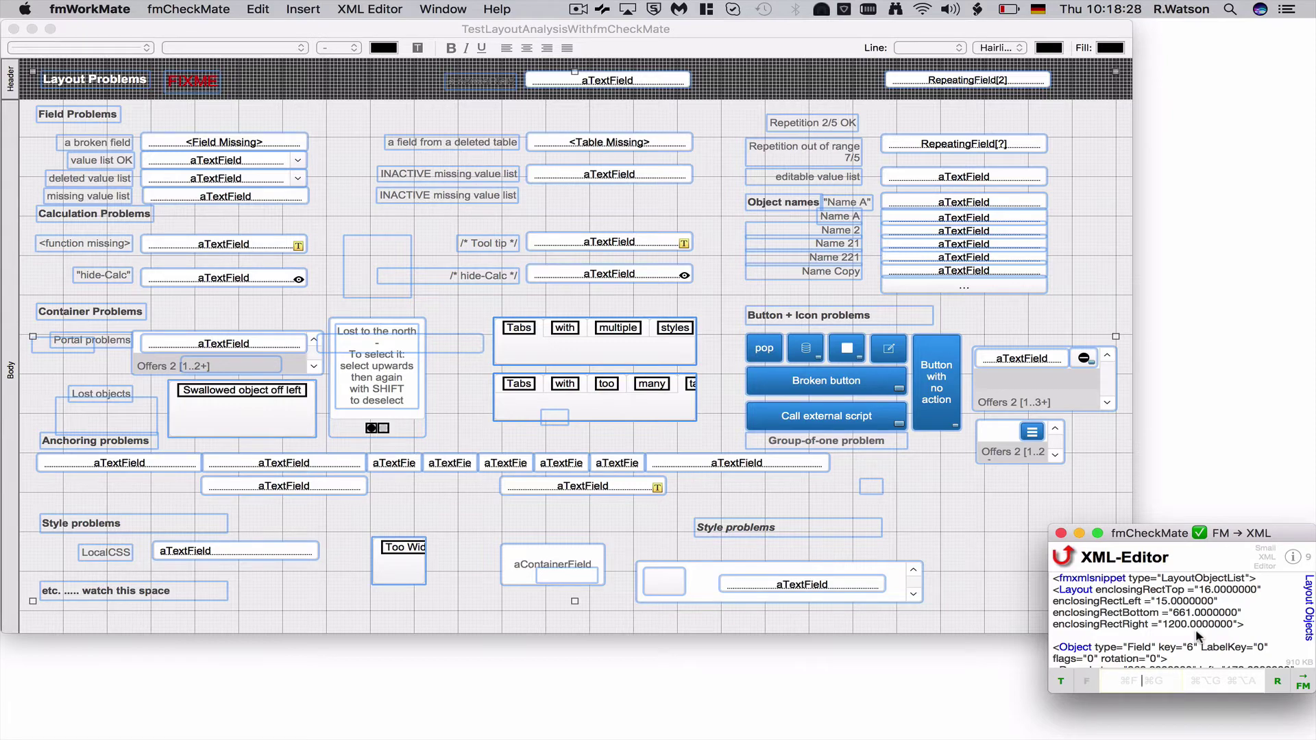
- Open the XSLT chooser for the layout objects and search its functions for "analyse layout"
click(1059, 682)
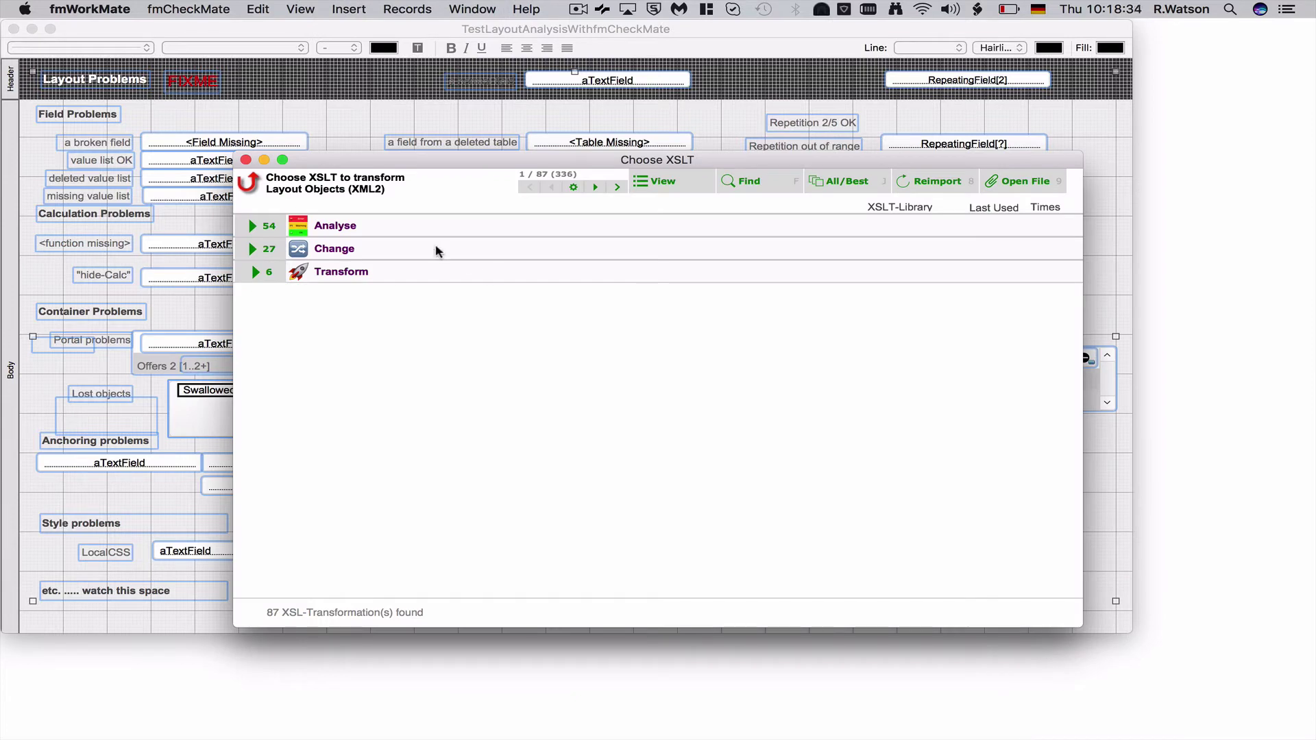
click(265, 226)
click(746, 182)
click(582, 221)
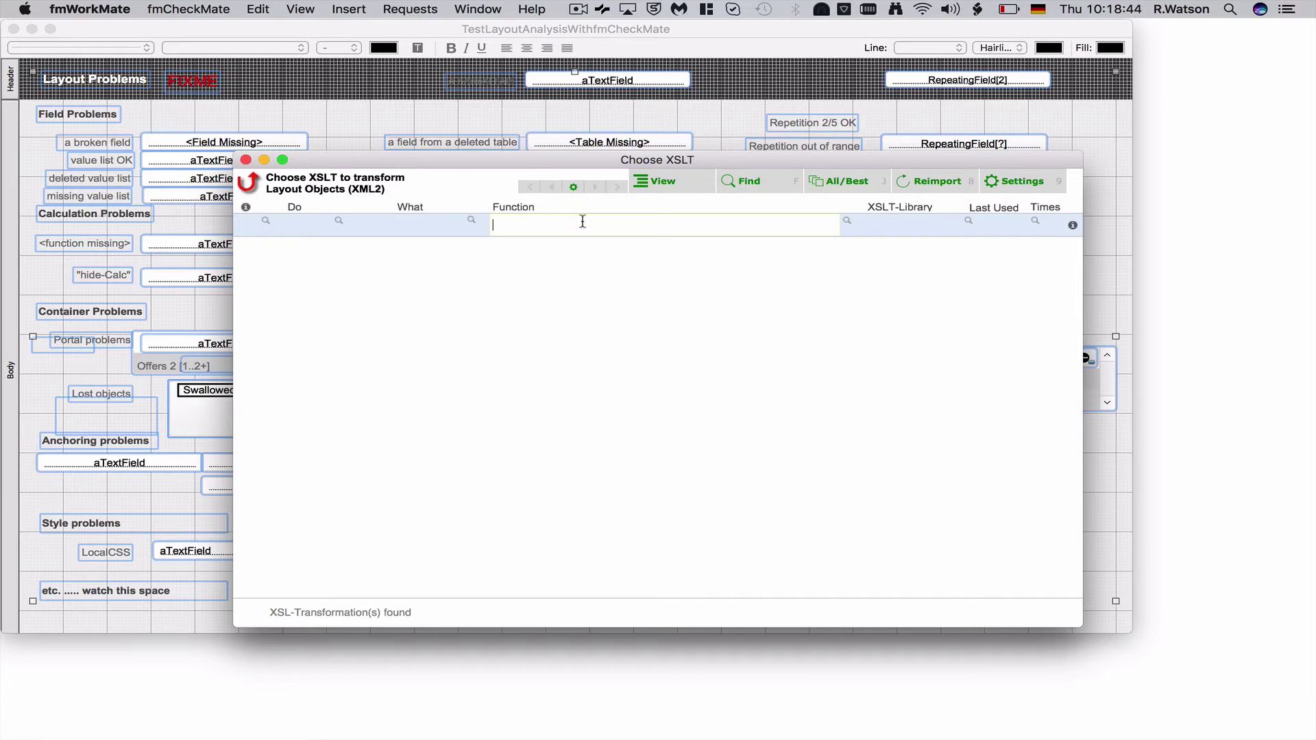
text(analyse layout)
key(Return)
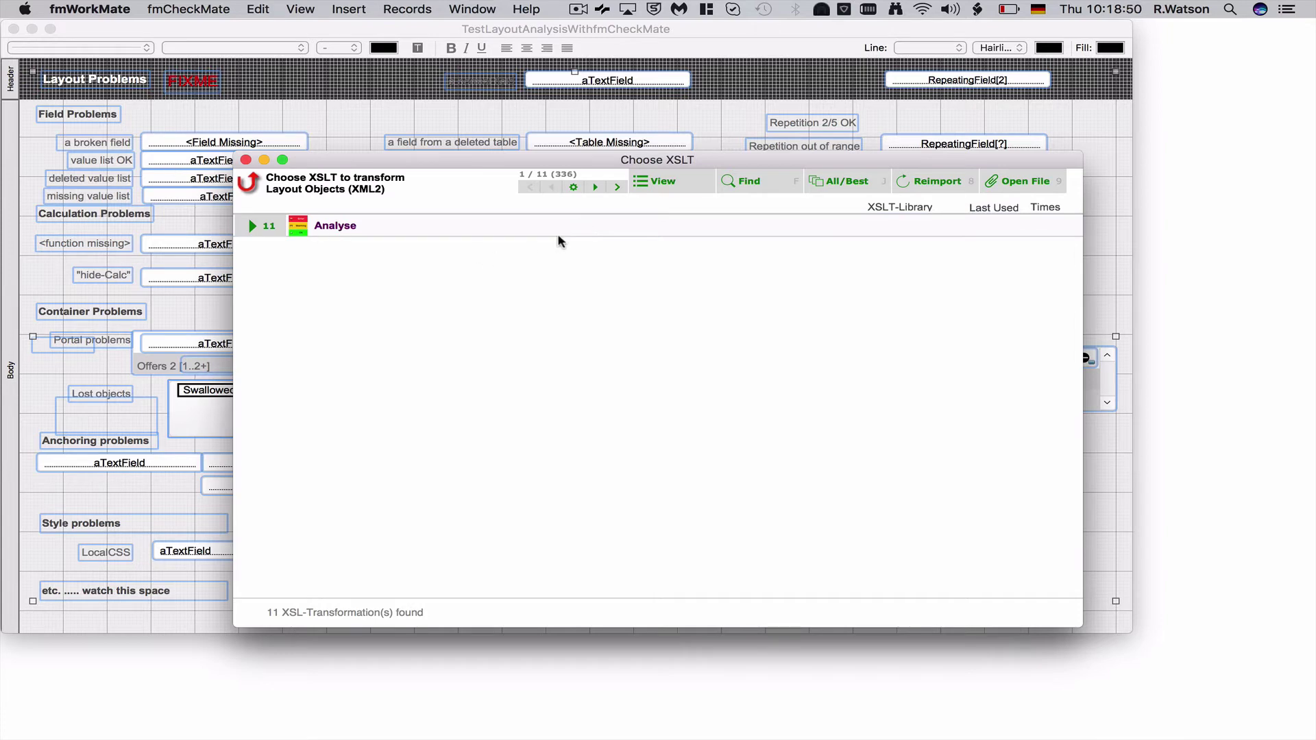
- Change the chooser view to the list grouped by last use and run the "Analyse layout" transformation
click(663, 182)
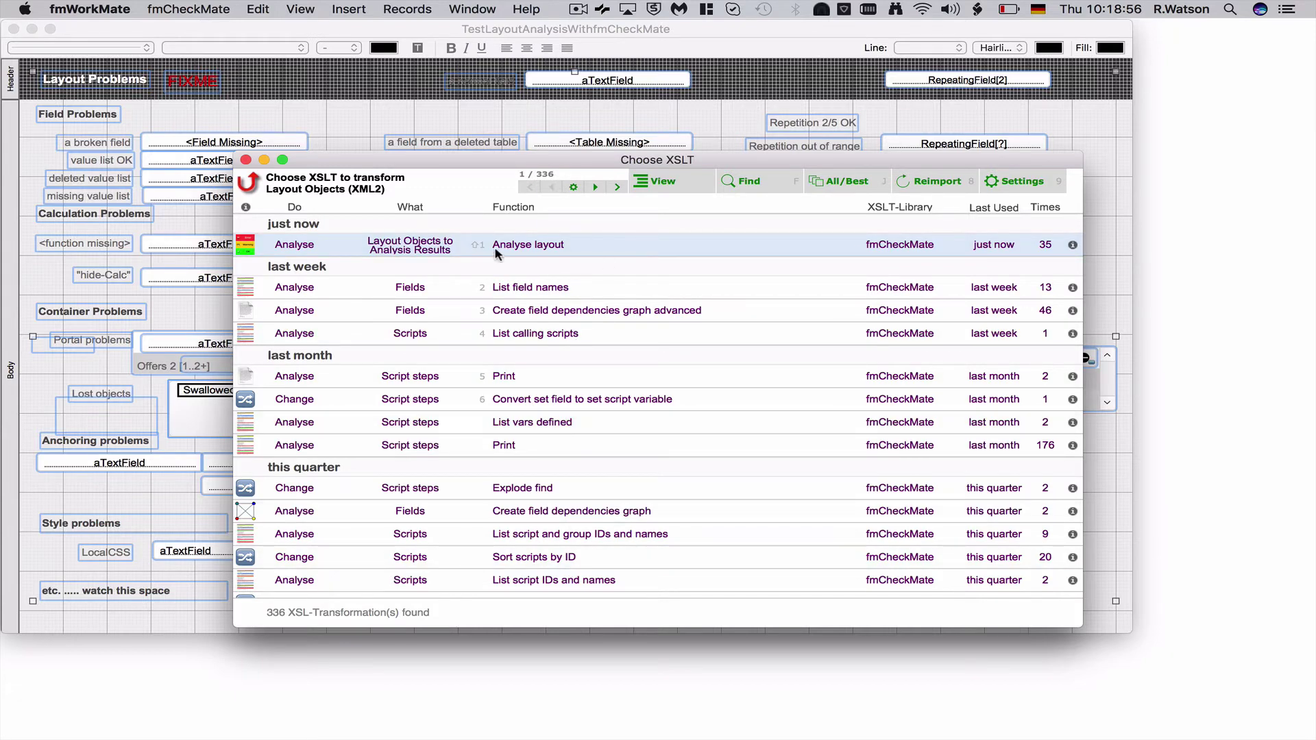
click(539, 249)
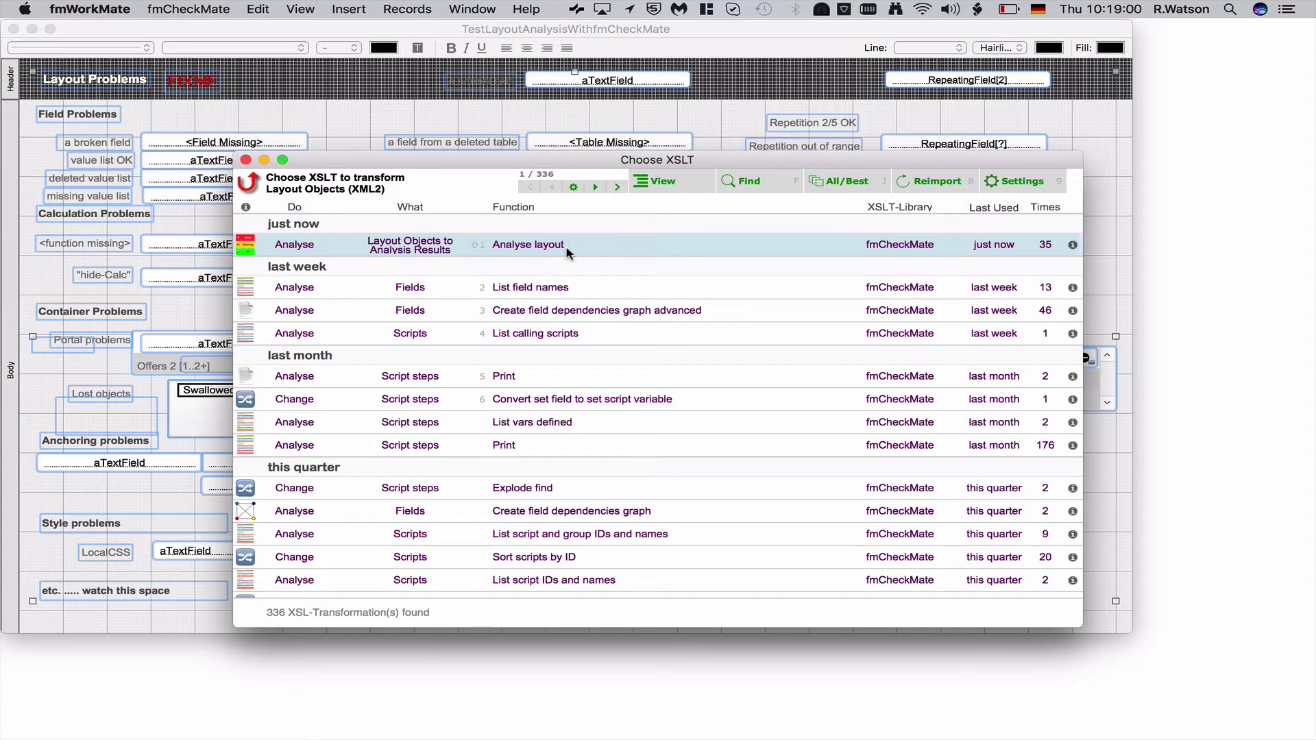
click(568, 253)
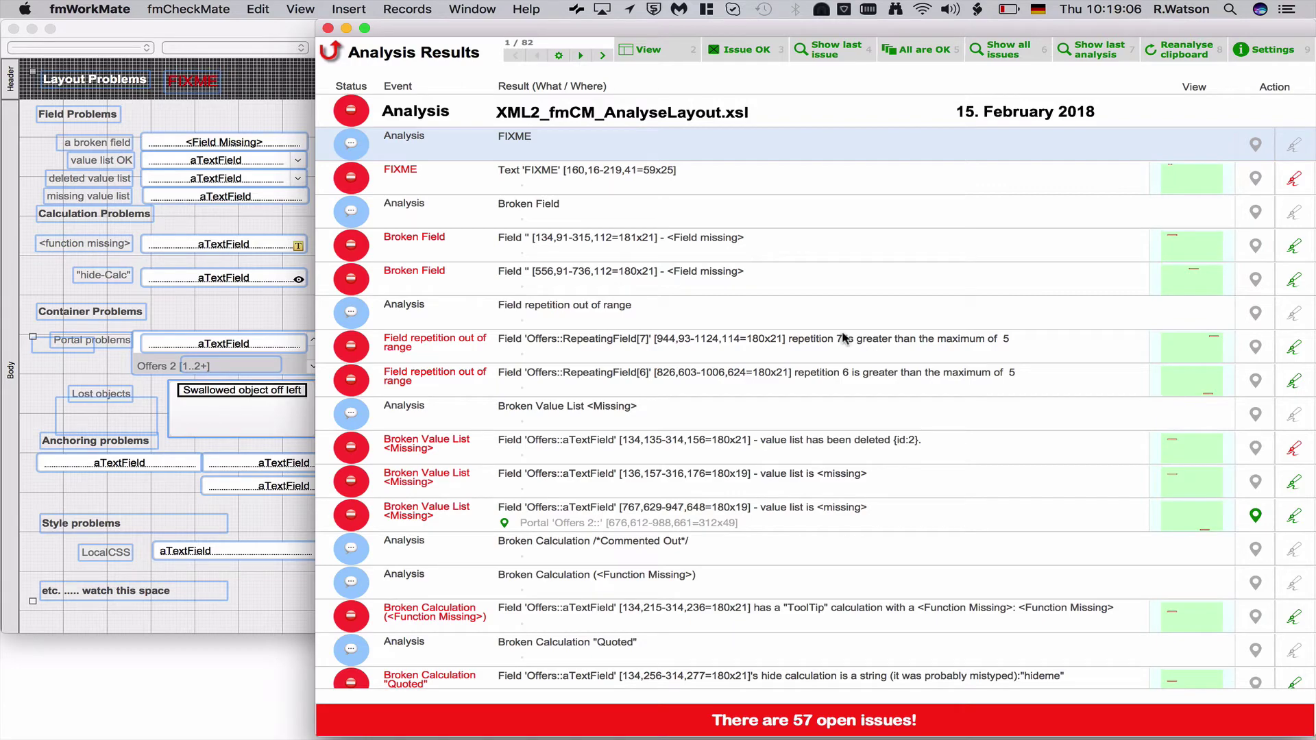
- Examine the full list of layout analysis results, including the CSS details of one LocalCSS field entry
scroll(843, 338, down, 15)
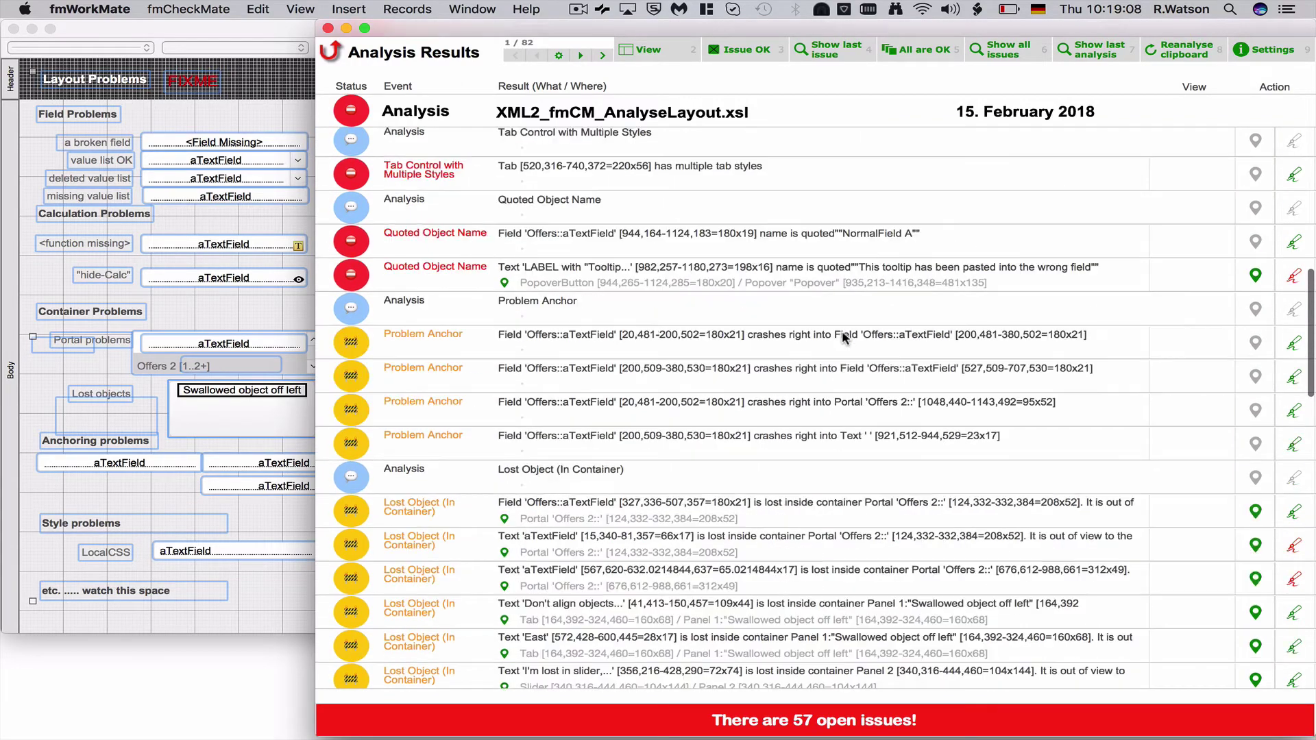
scroll(844, 337, down, 12)
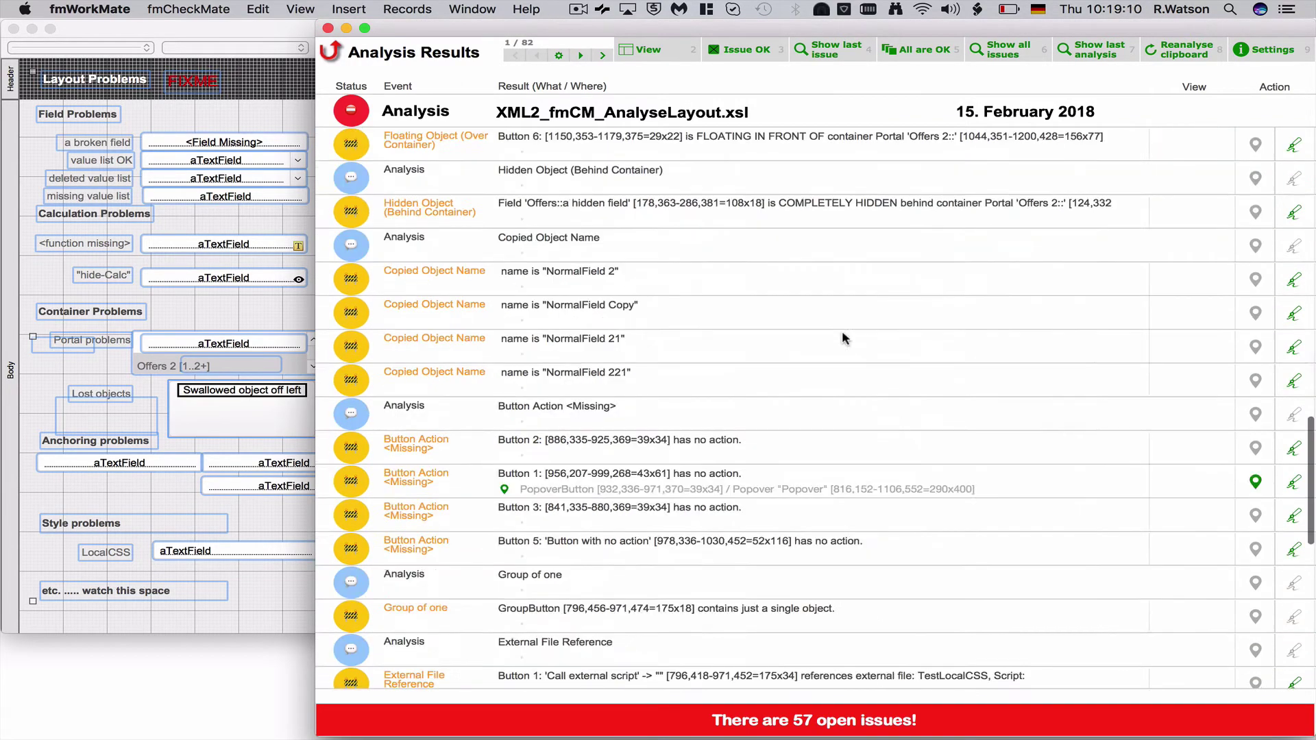
scroll(842, 330, down, 10)
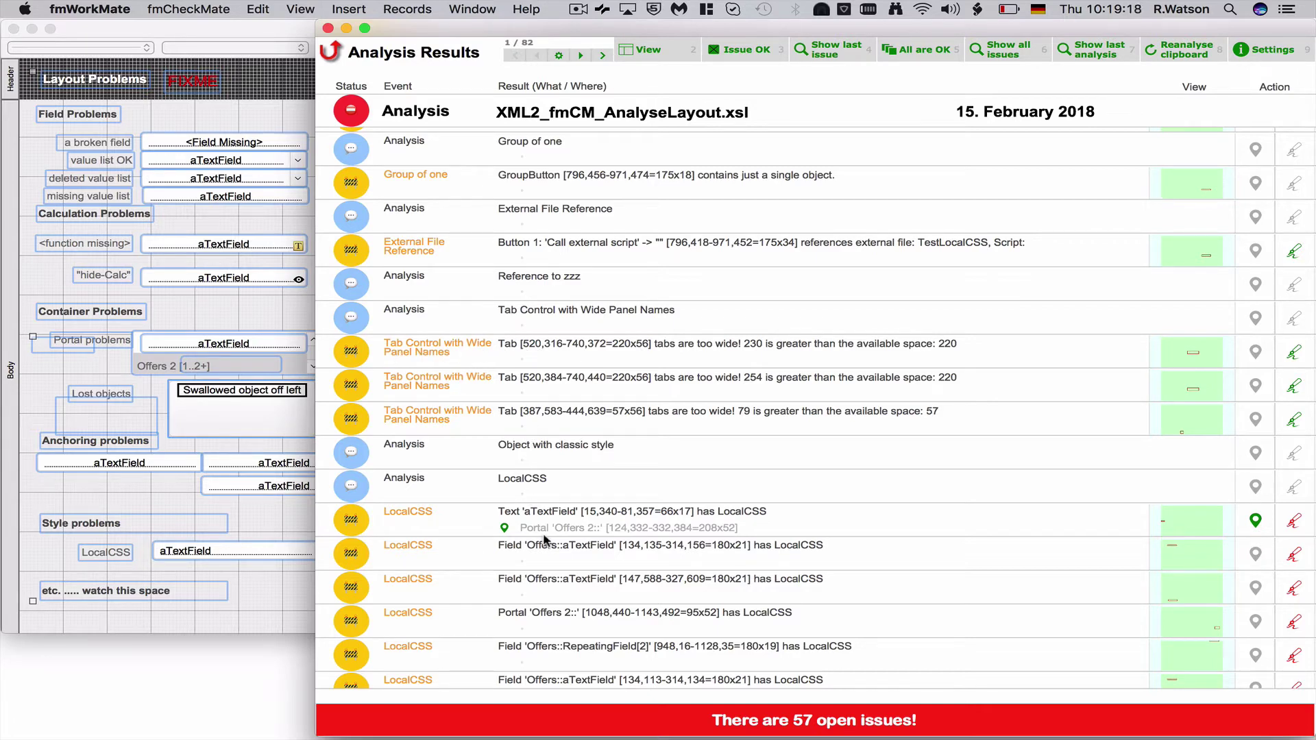
scroll(544, 540, down, 4)
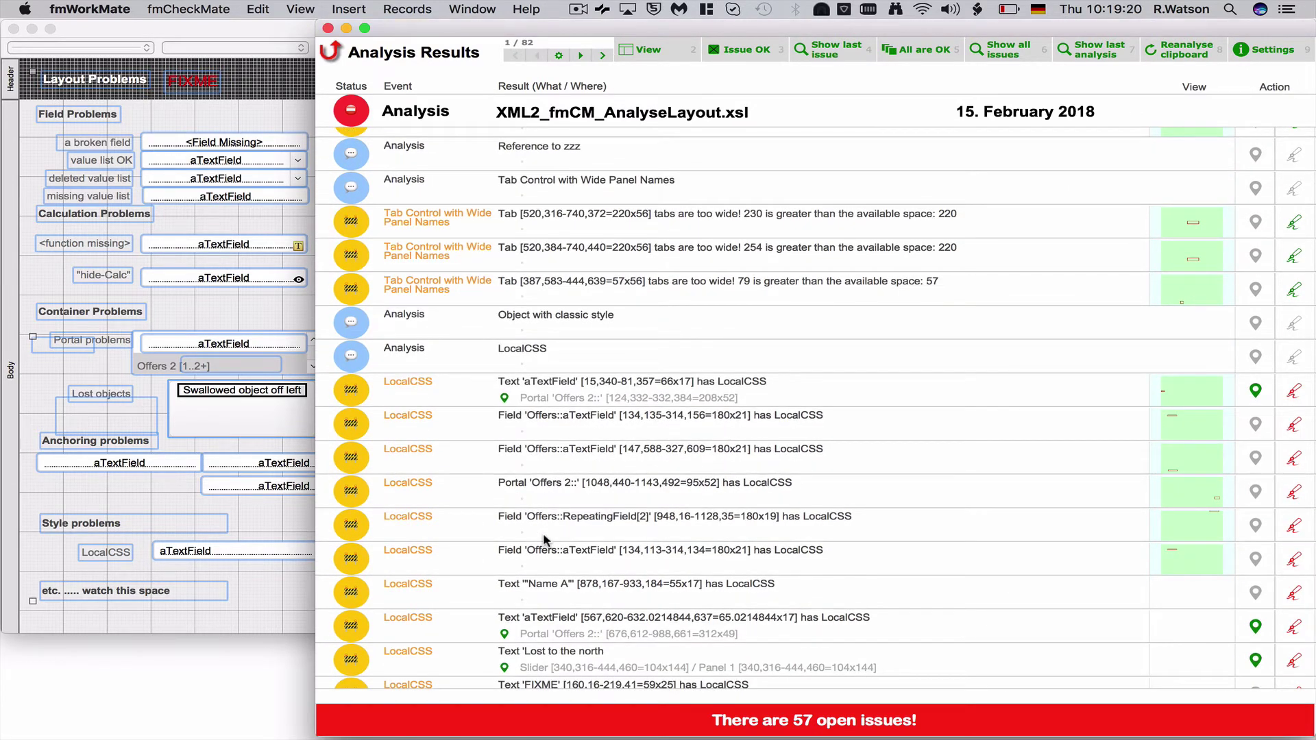
scroll(545, 540, up, 4)
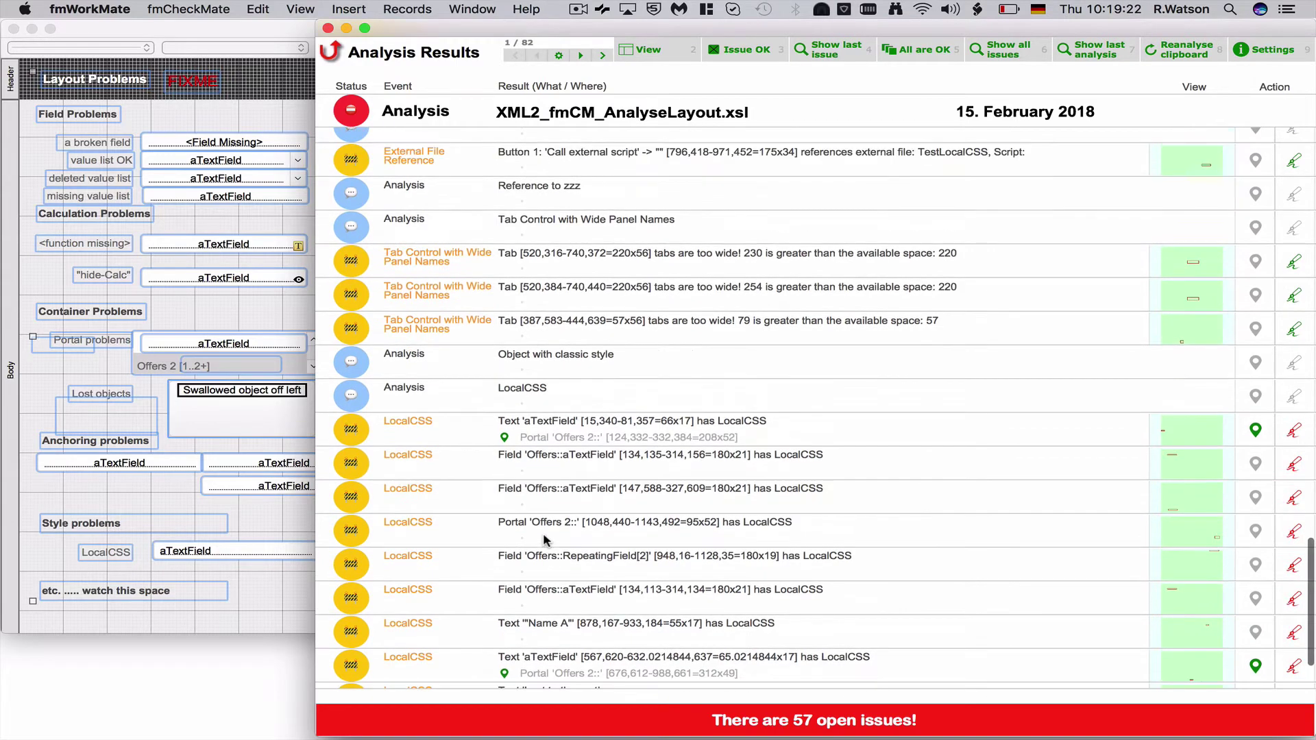
click(545, 540)
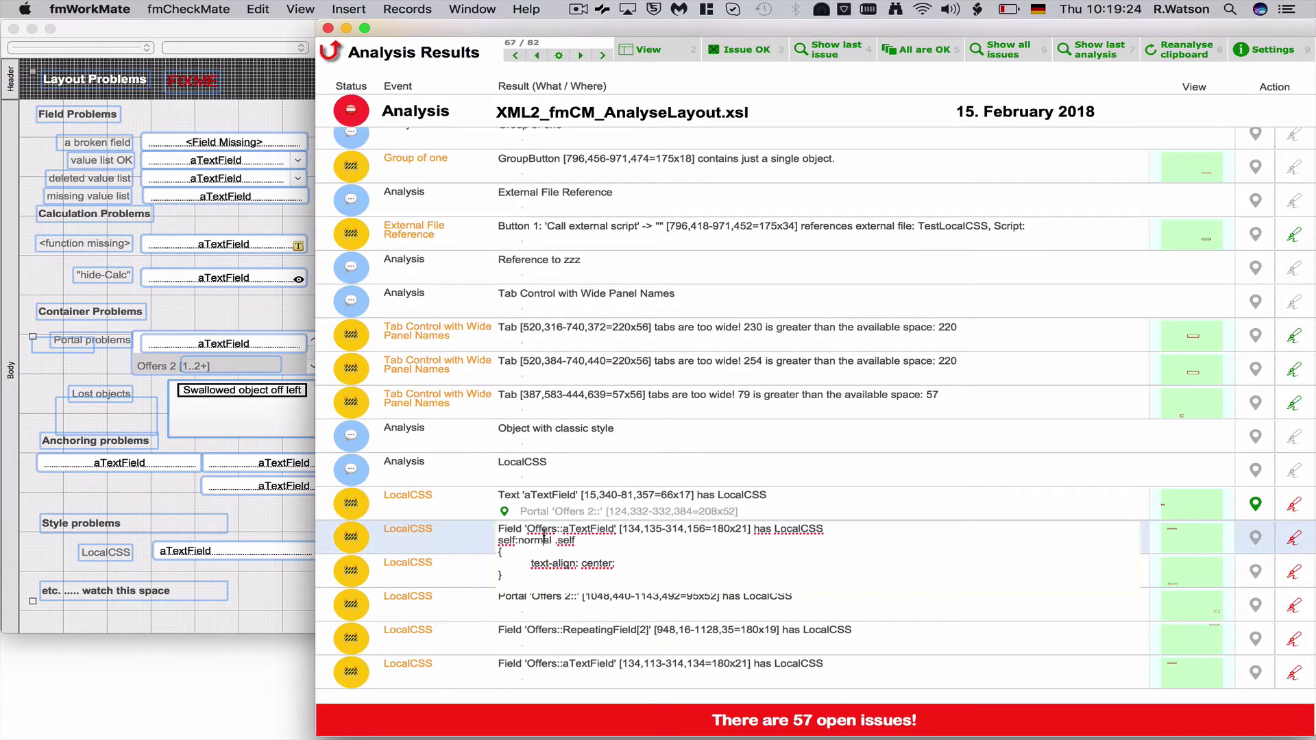
right_click(545, 540)
scroll(538, 540, up, 15)
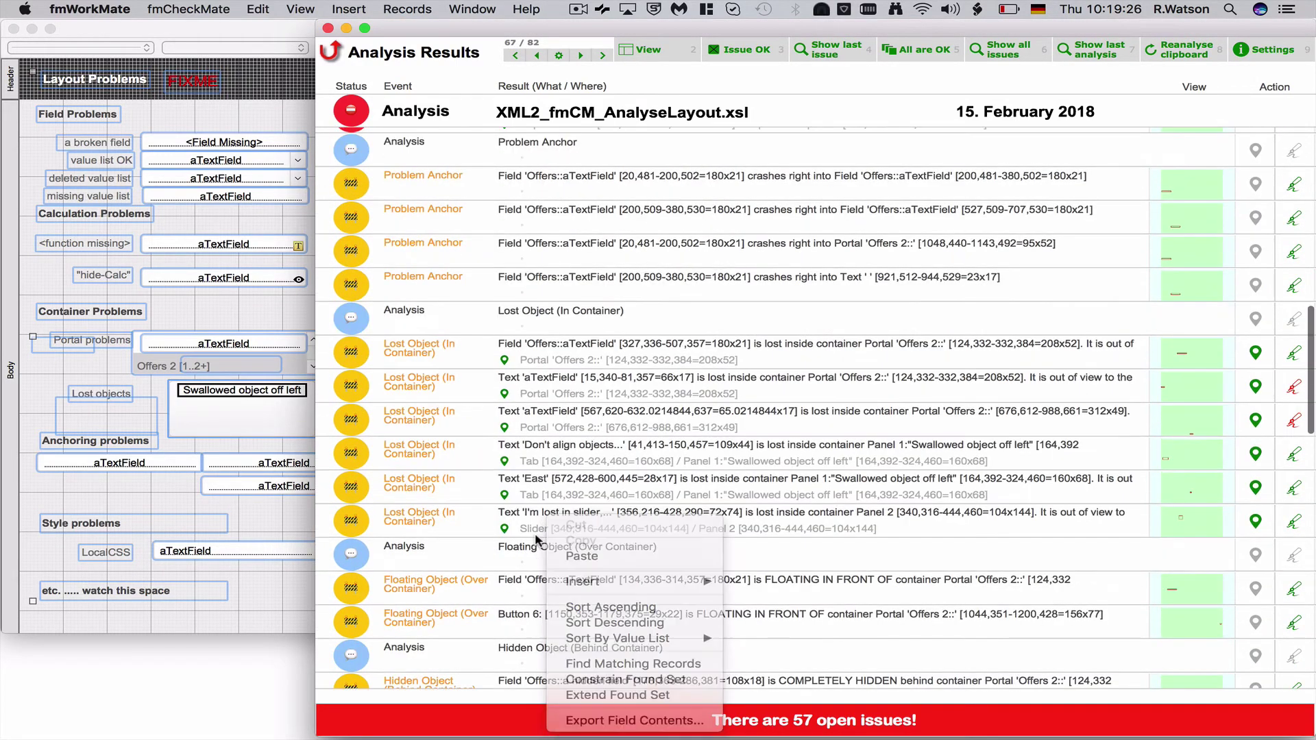
scroll(536, 540, up, 2)
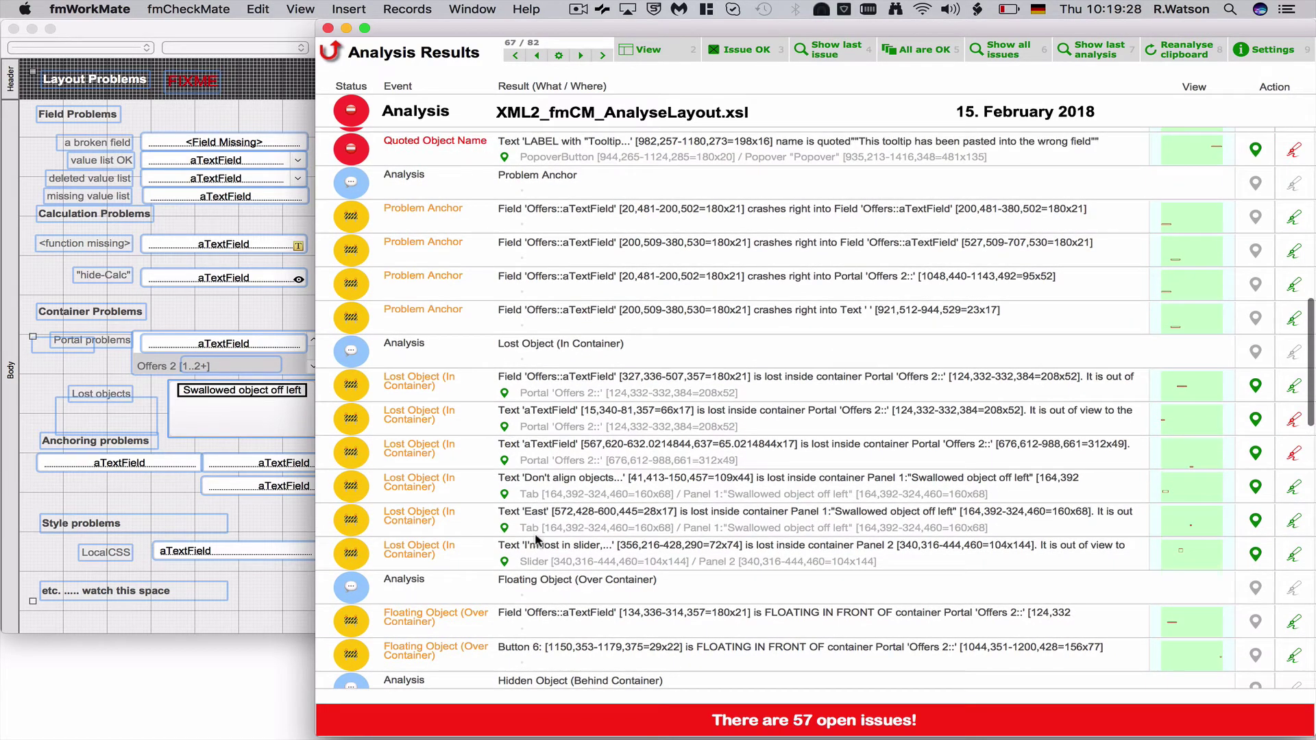
scroll(536, 541, up, 10)
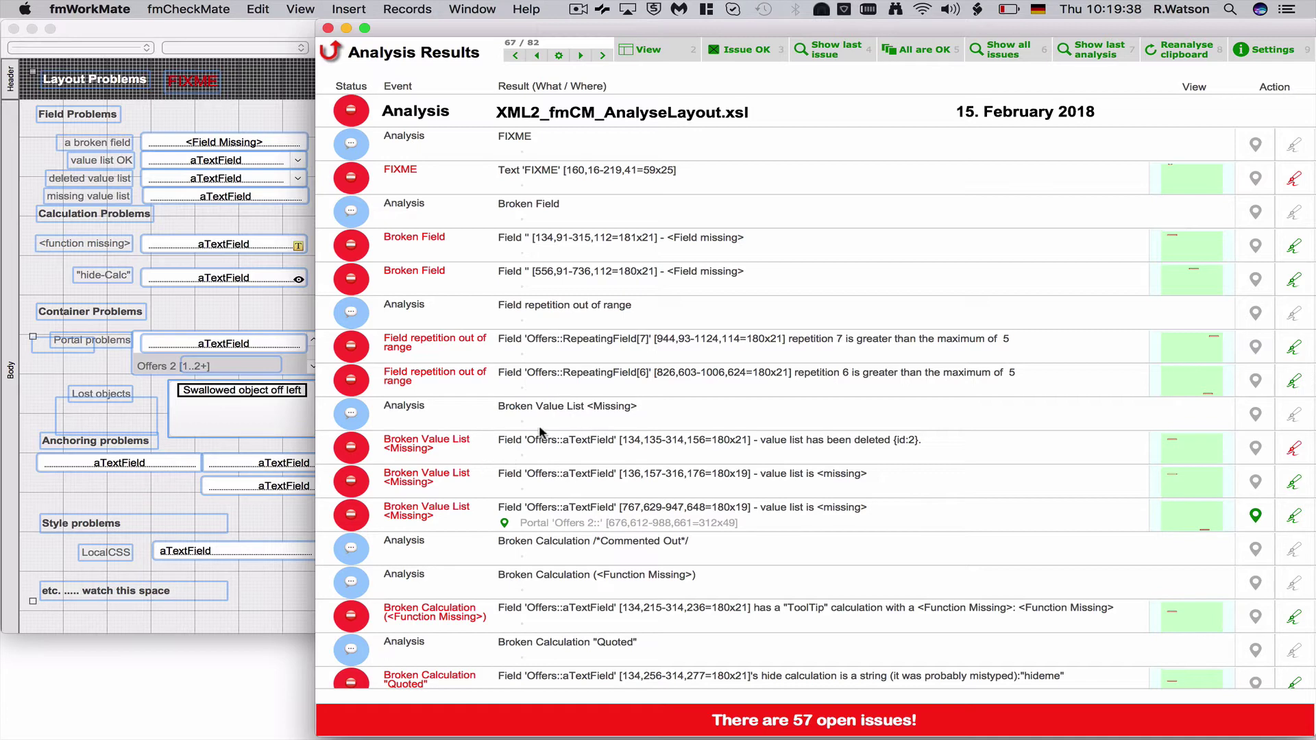
- Open the details of the missing value list issue for the aTextField inside the "Offers 2" portal
scroll(601, 523, down, 1)
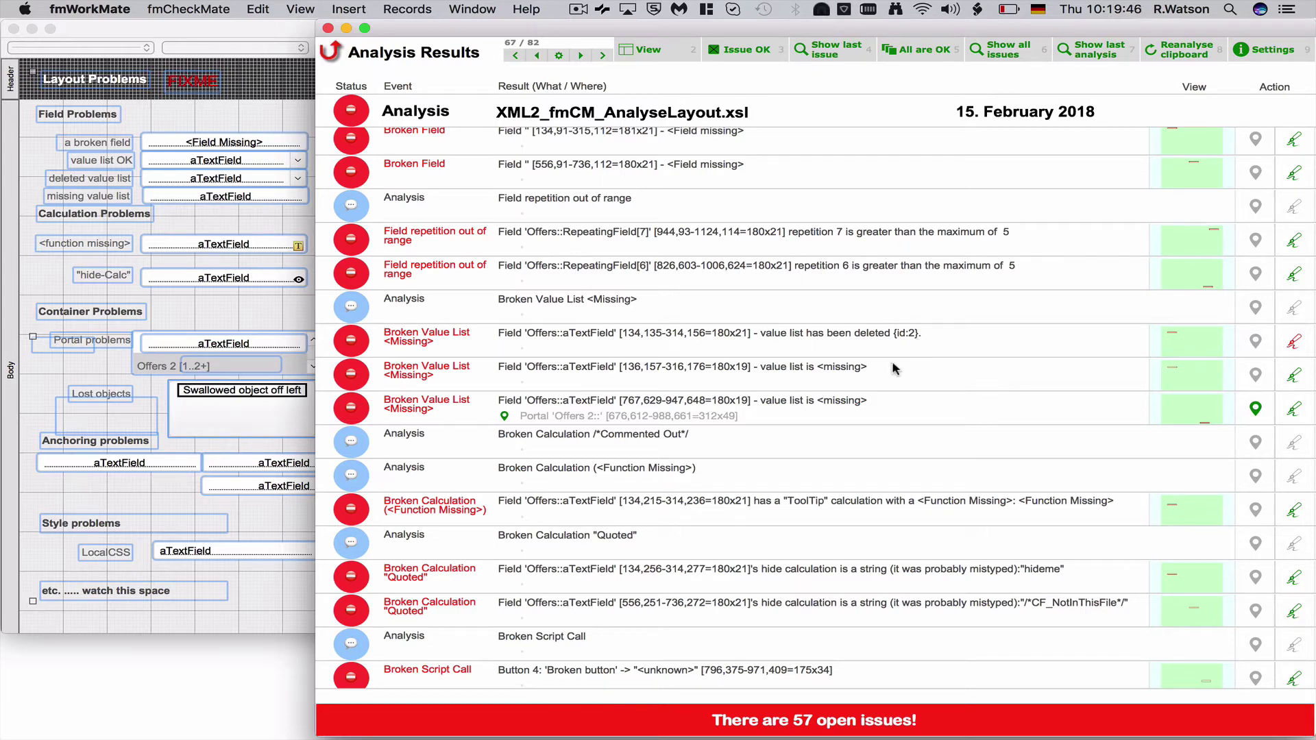
scroll(772, 473, down, 3)
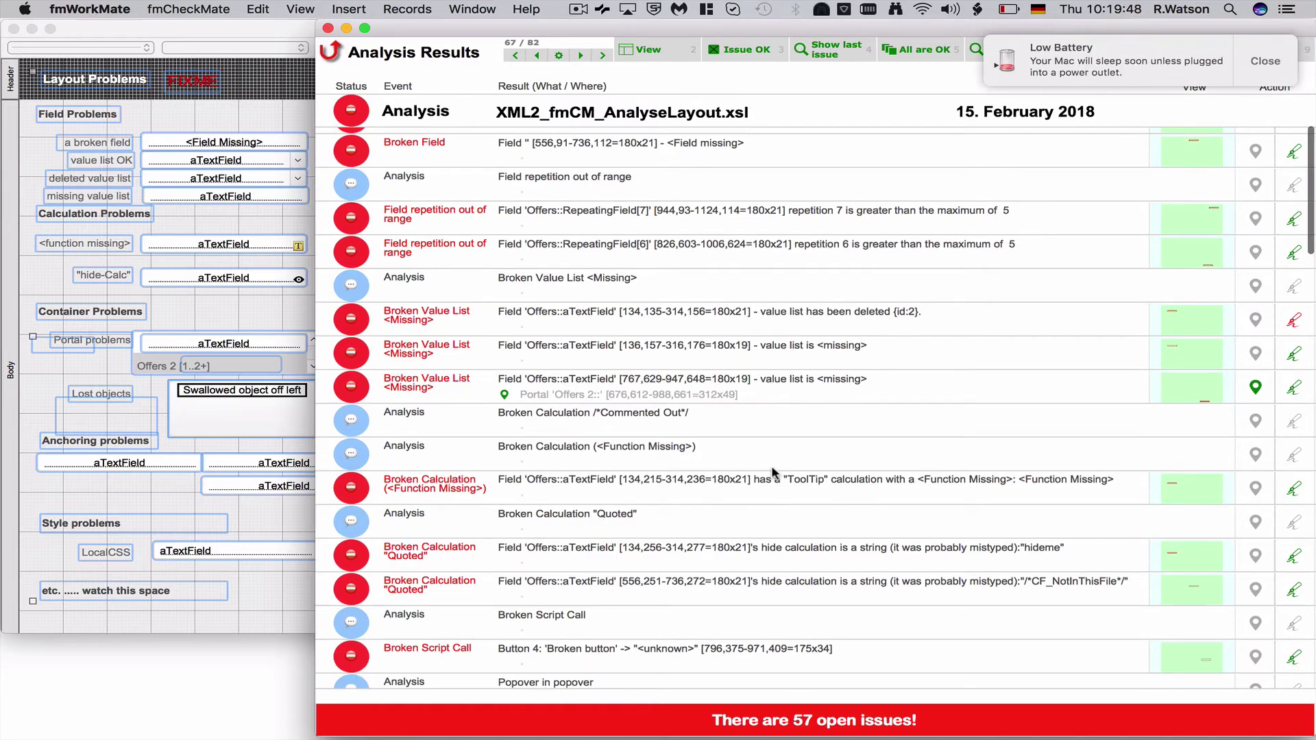
scroll(772, 473, down, 2)
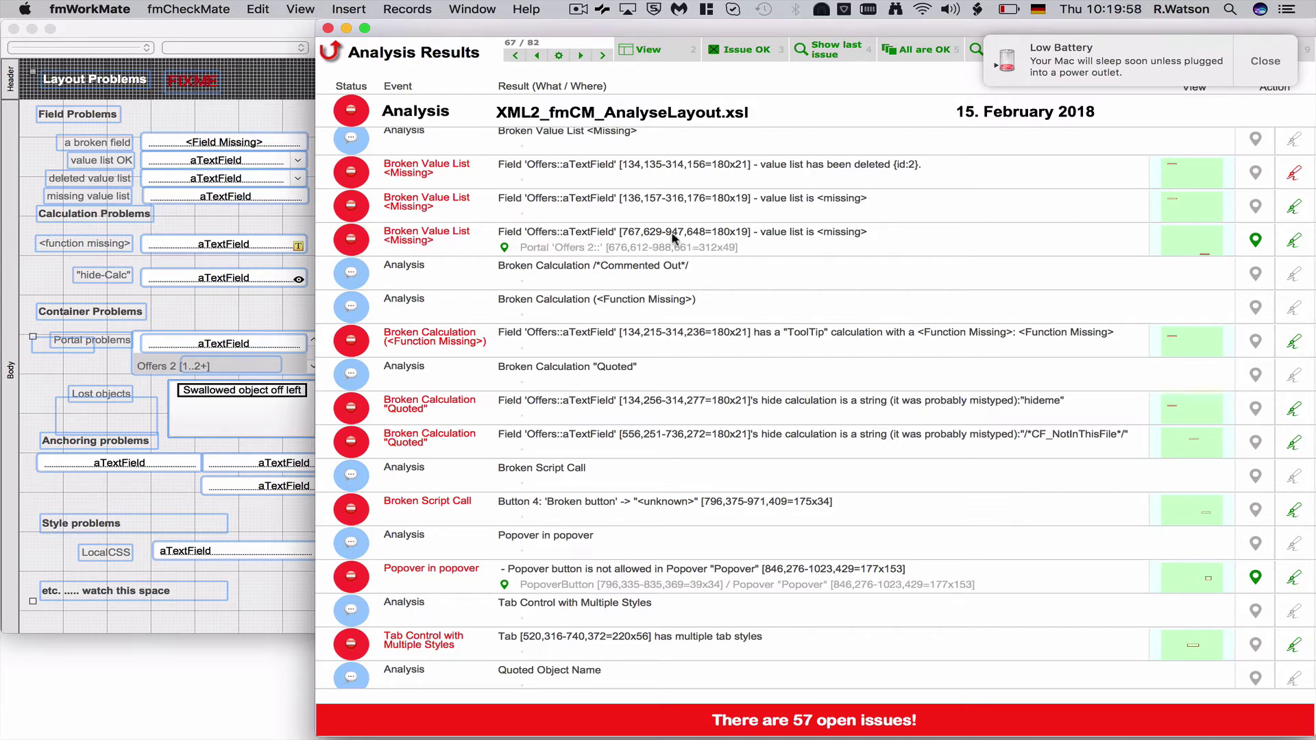
click(1201, 245)
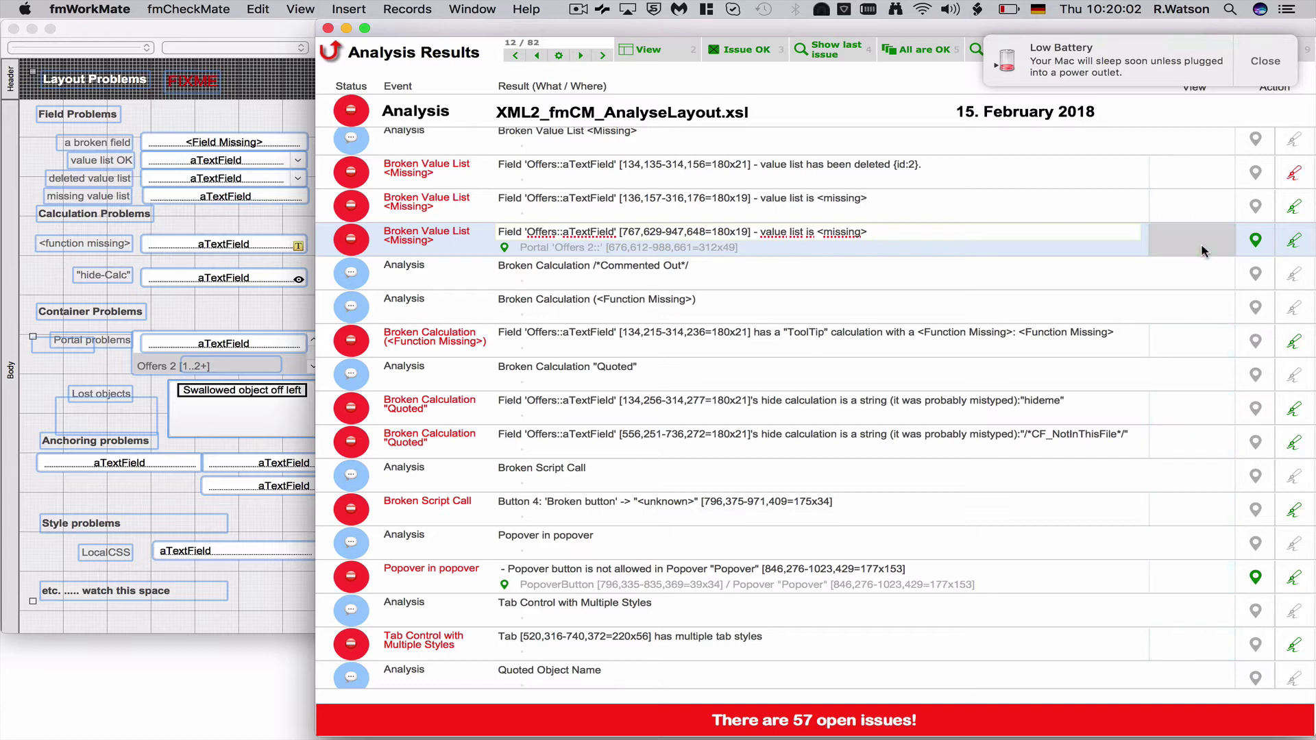
click(1200, 244)
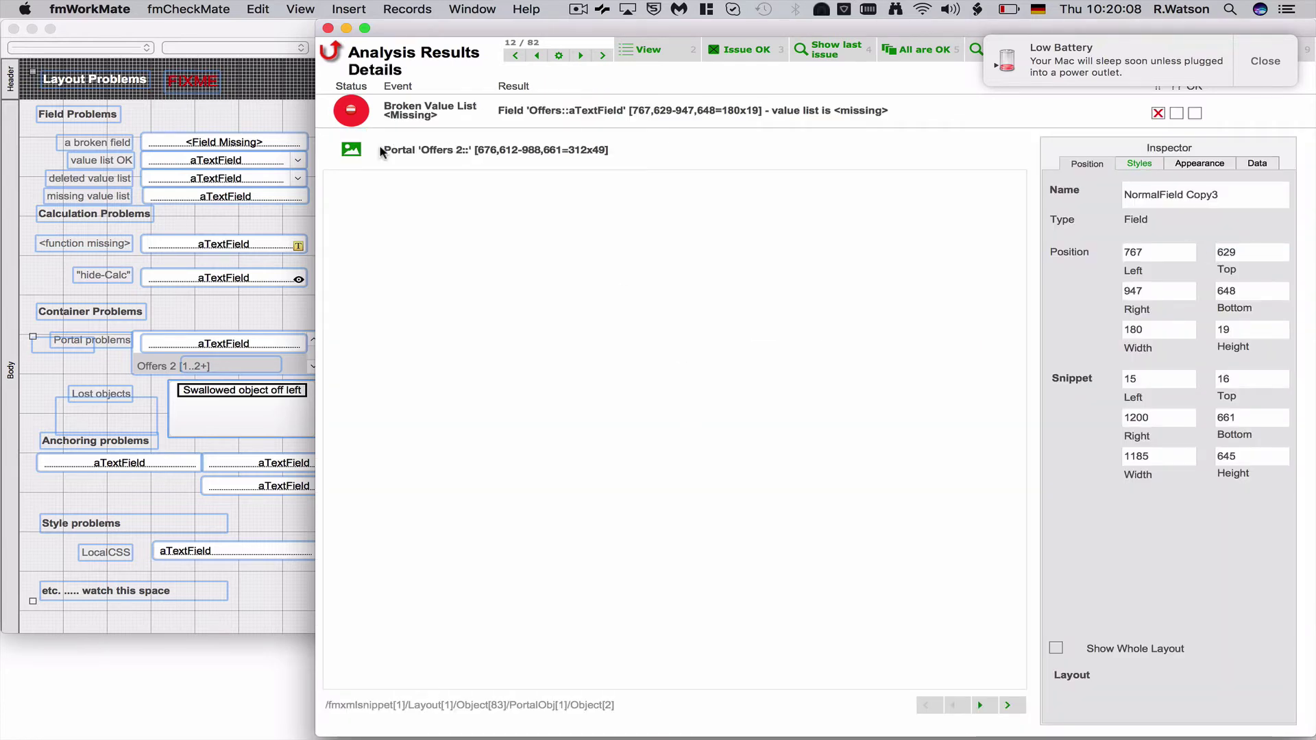
- Compare the layout picture with the marked object position for the missing value list issue by switching between the two views
click(352, 151)
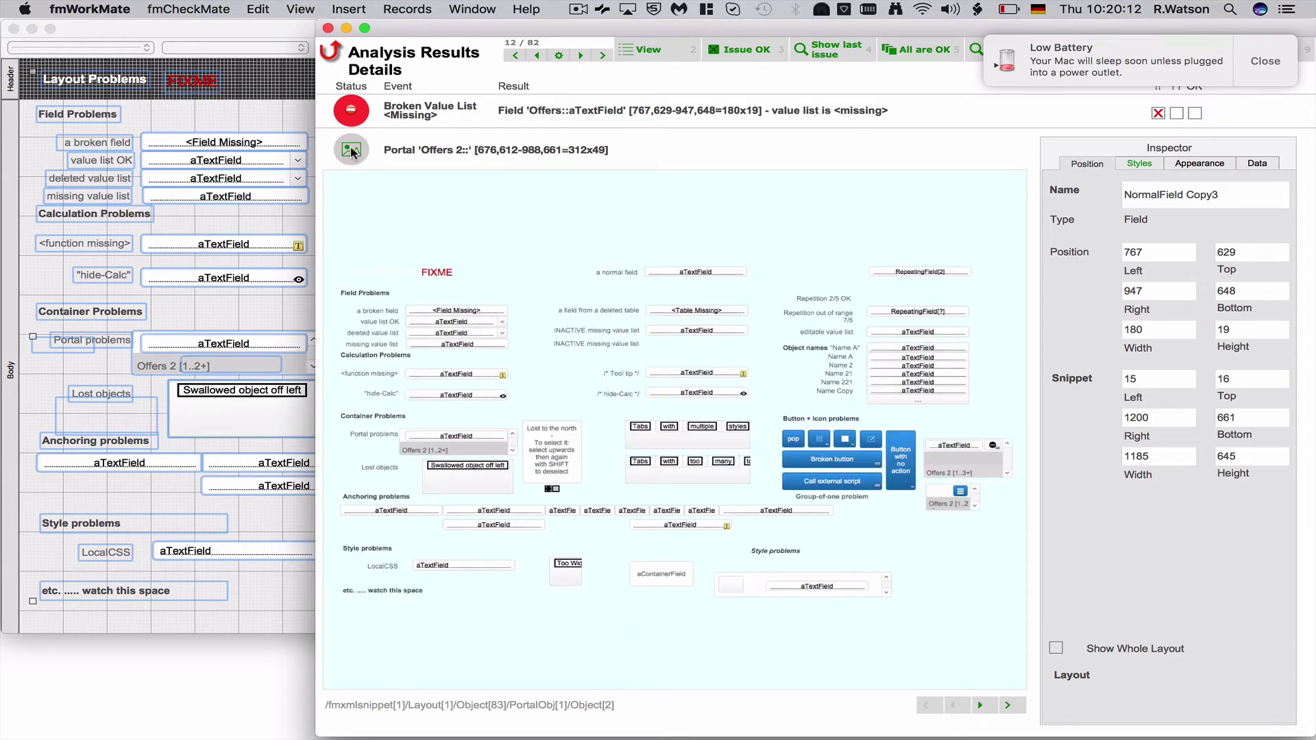
click(352, 151)
click(352, 150)
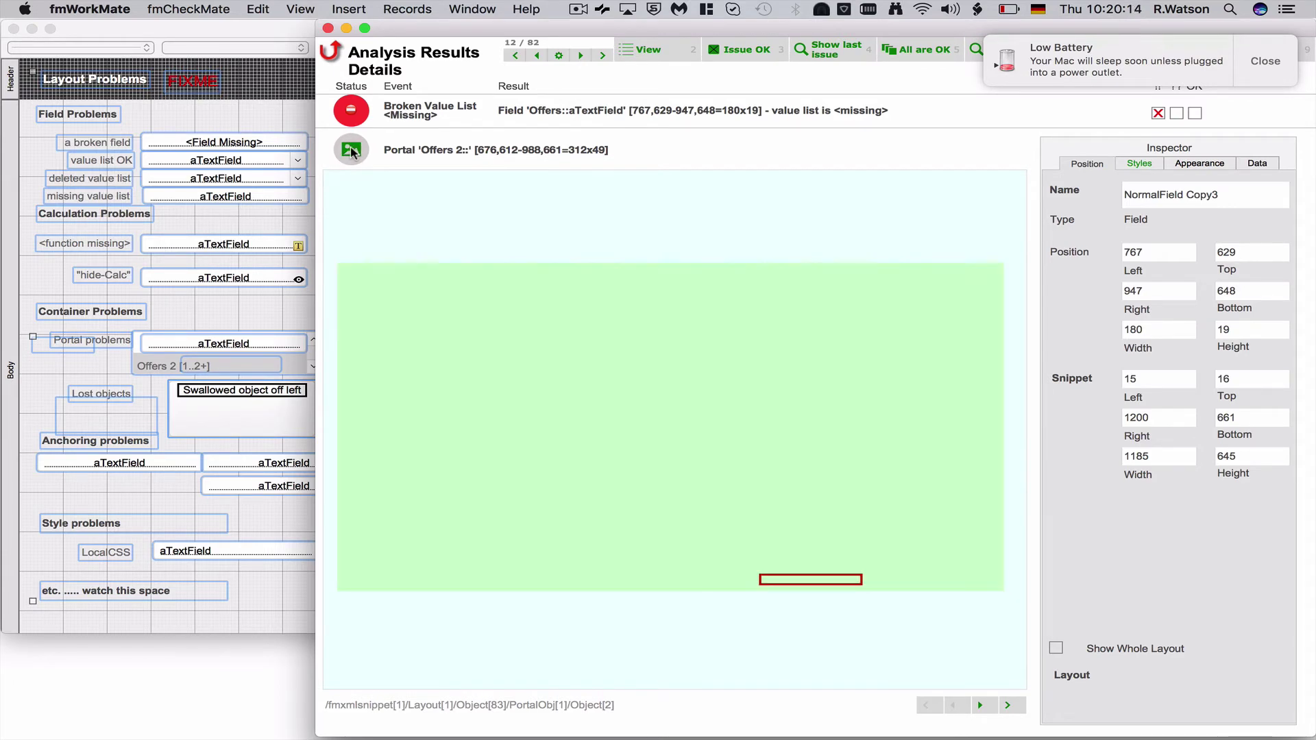
click(352, 151)
click(351, 151)
click(352, 151)
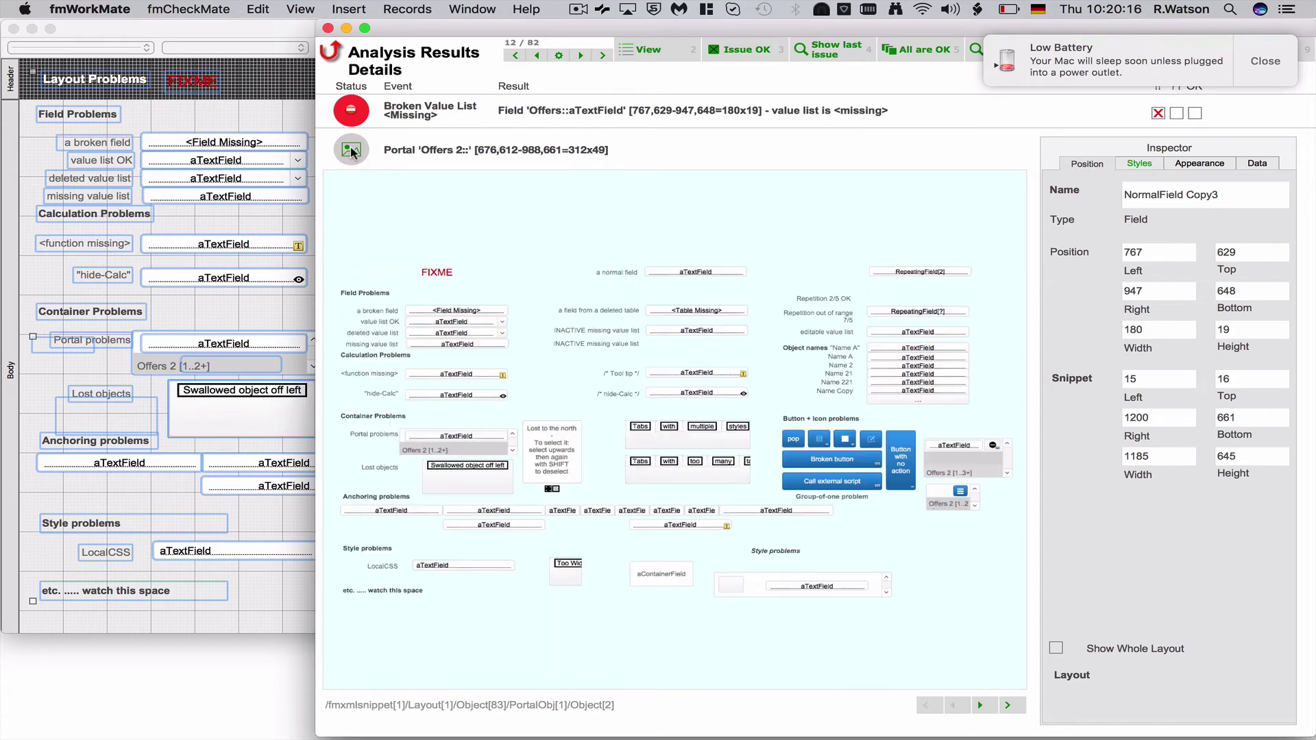
click(351, 151)
click(352, 151)
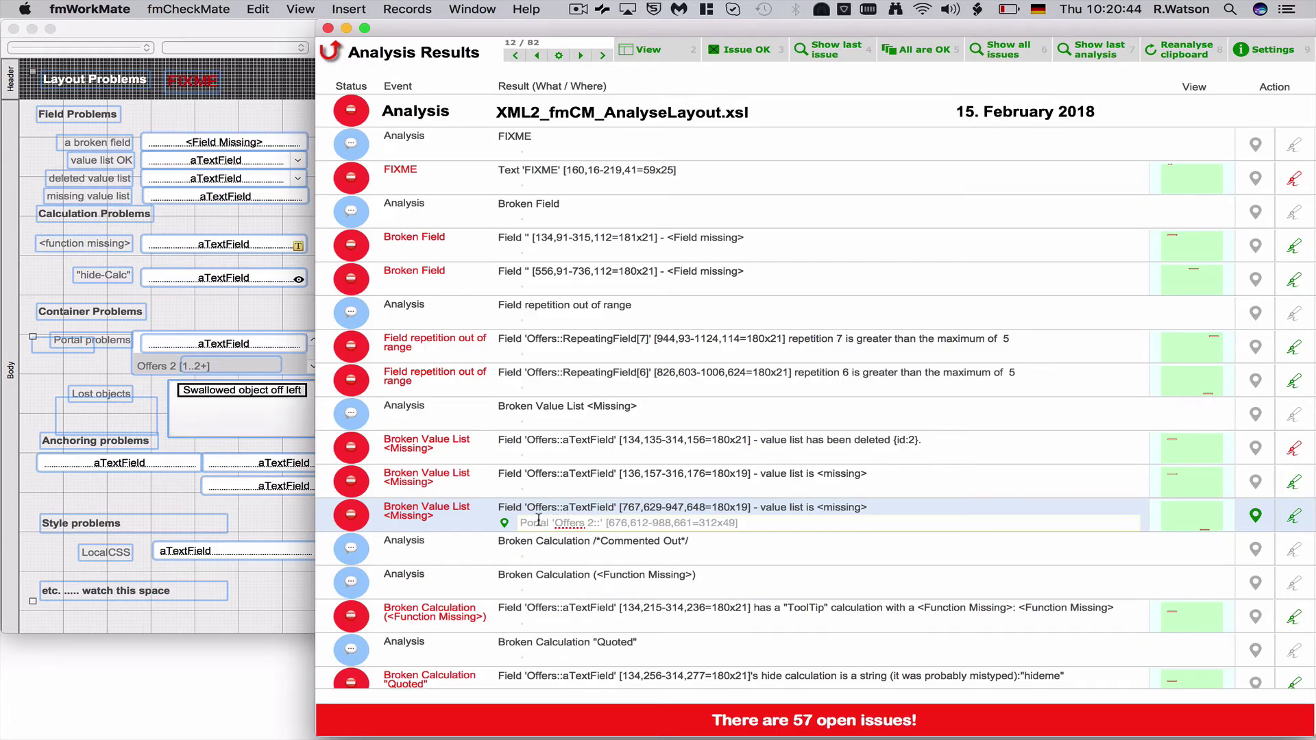
- Inspect the portal path of the missing value list issue and the full object path of the "Popover in popover" issue
click(739, 534)
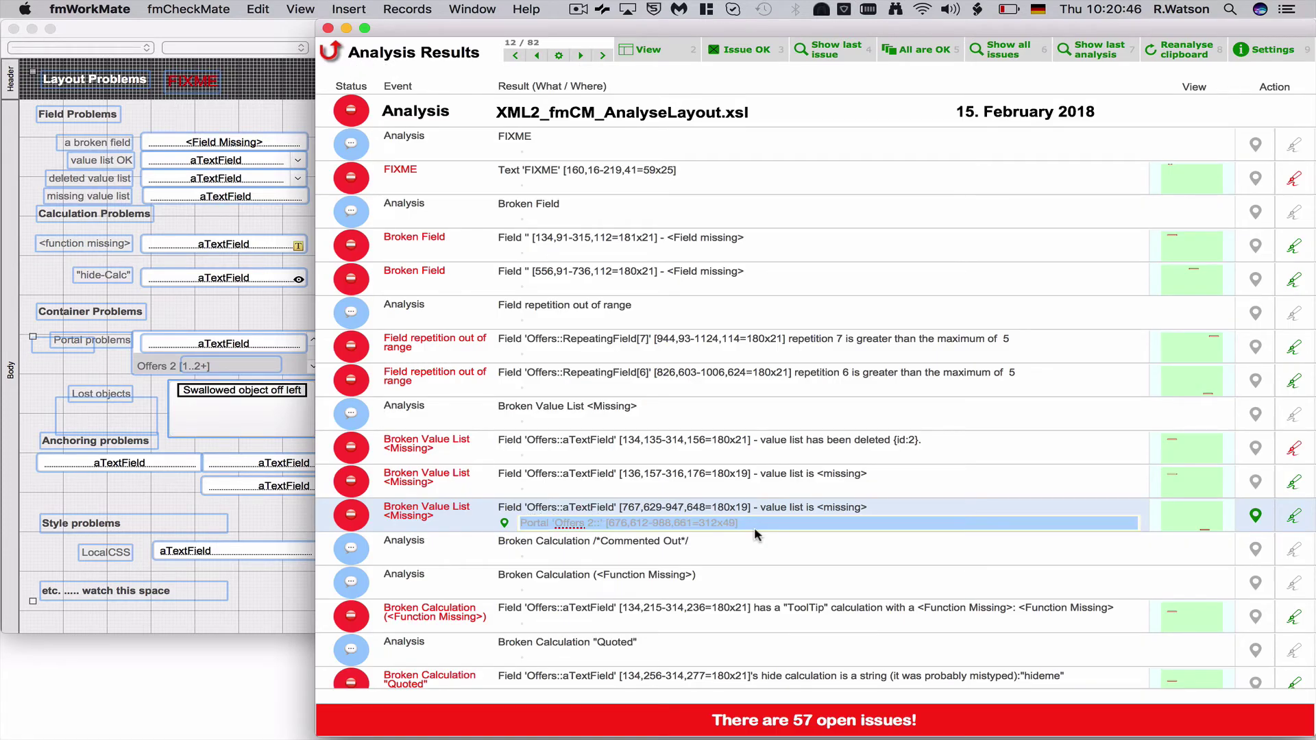
click(754, 523)
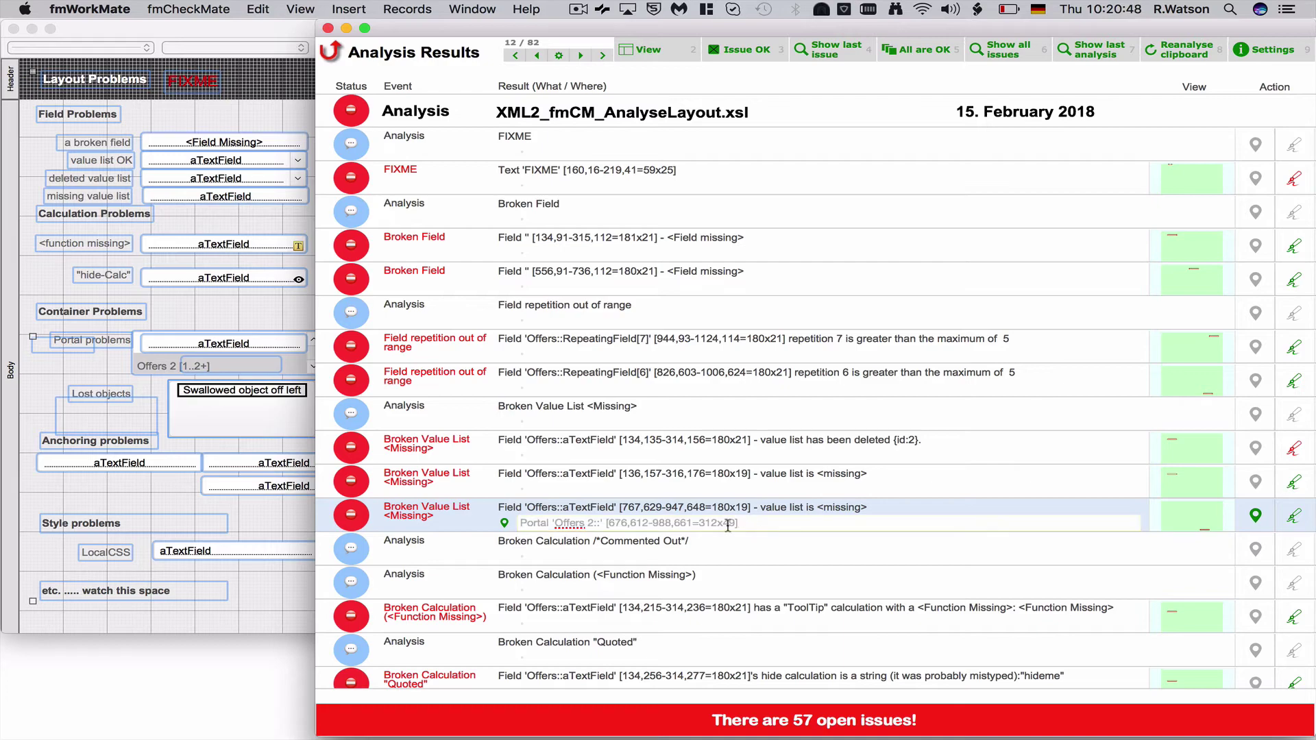
scroll(728, 525, down, 6)
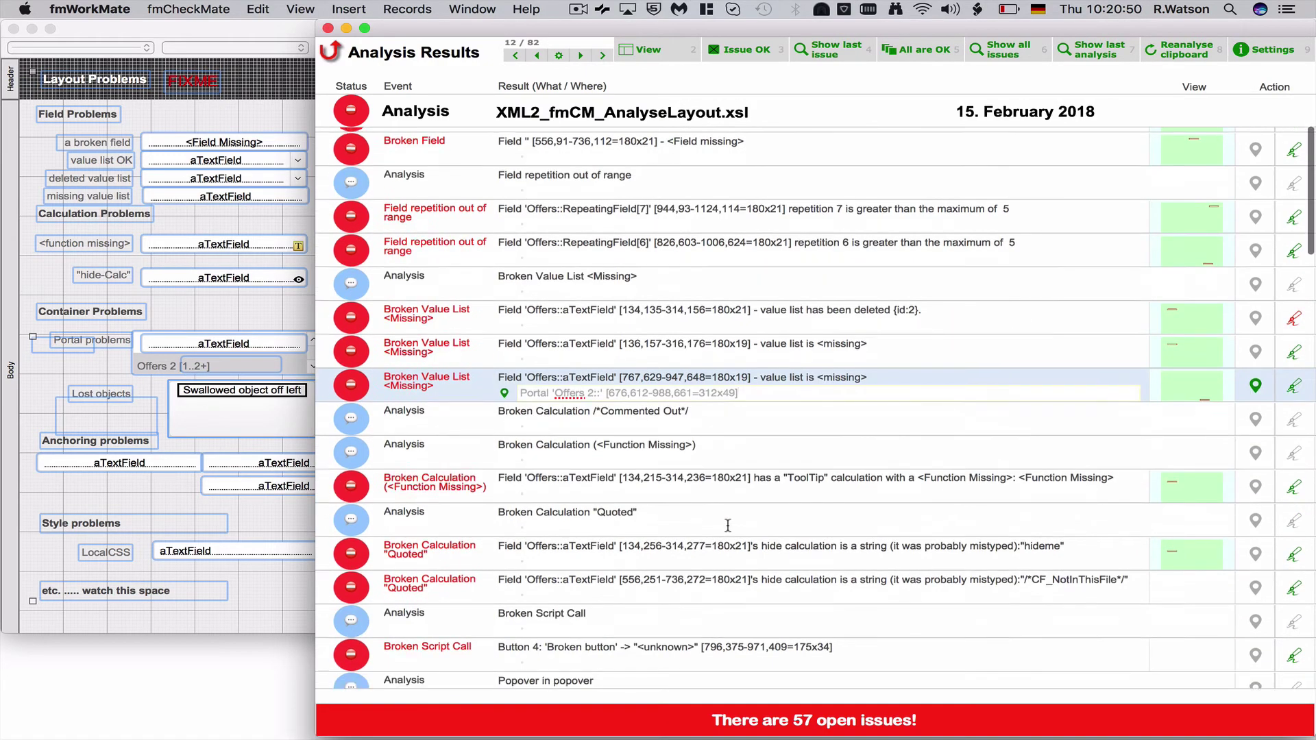
scroll(728, 525, down, 2)
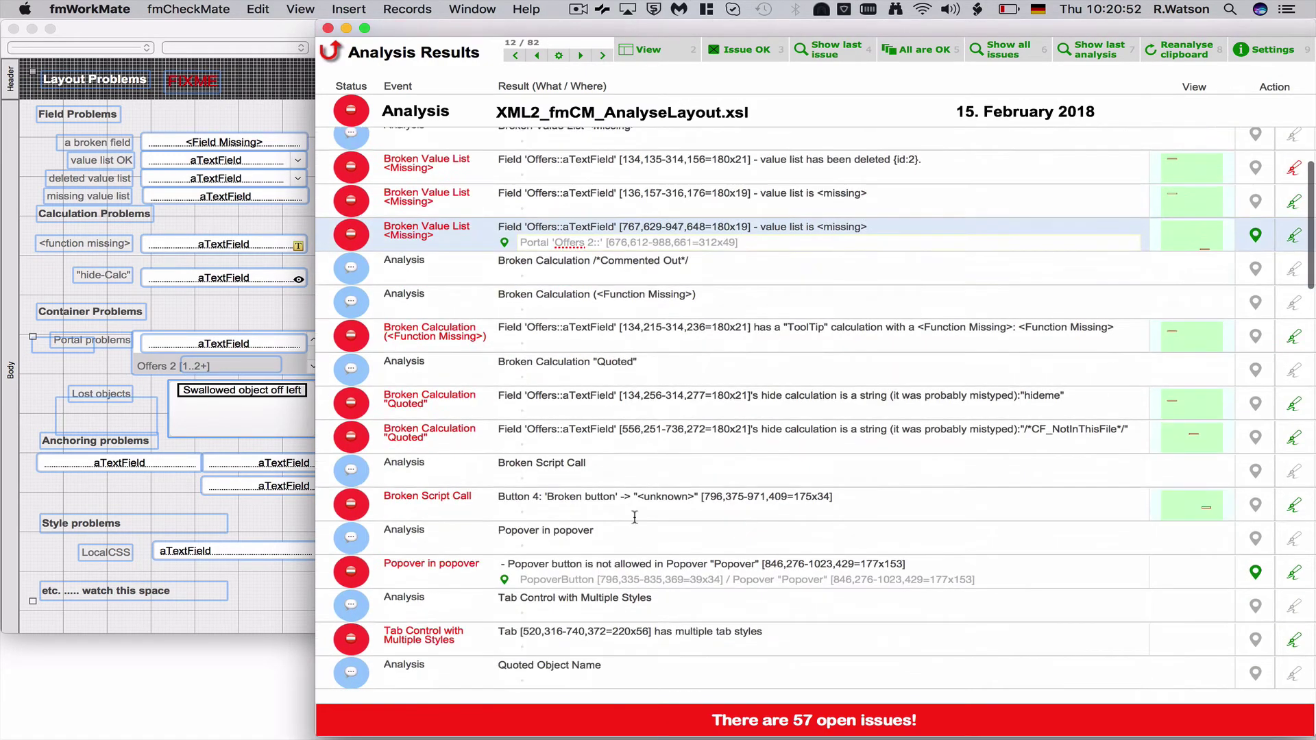
click(715, 579)
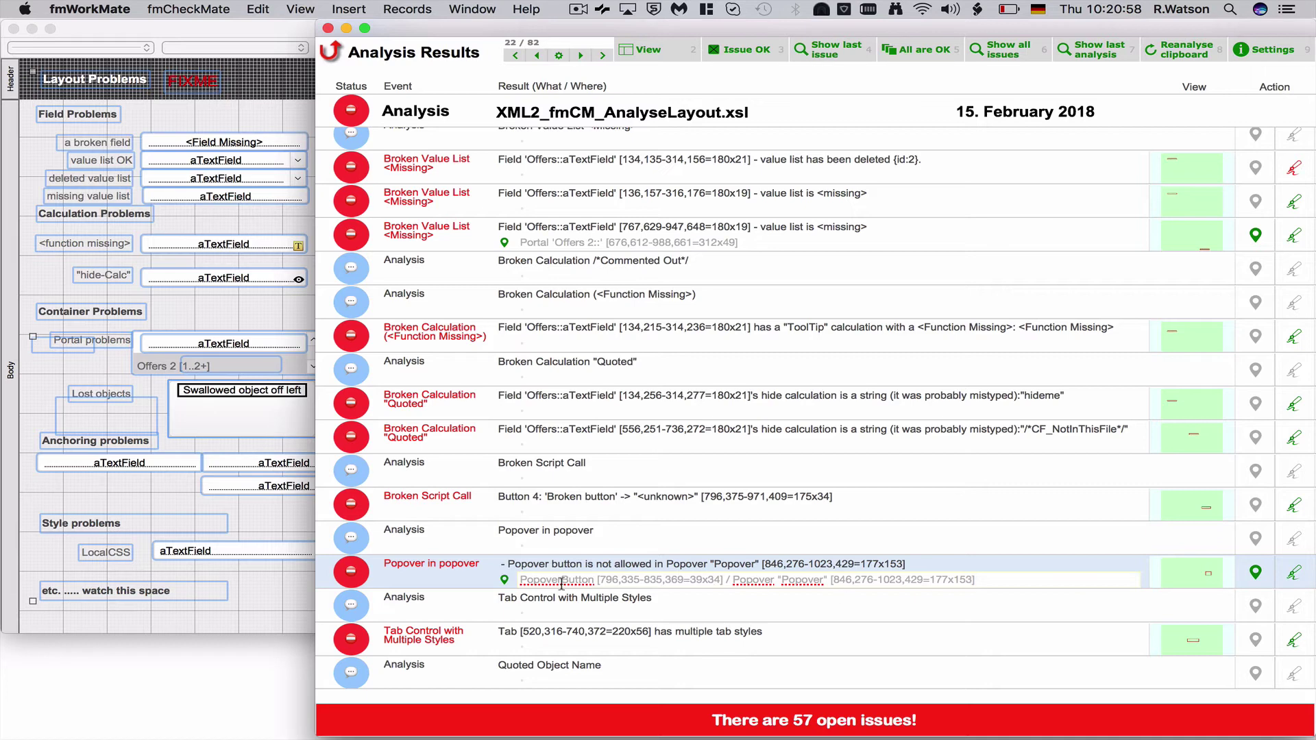
click(505, 580)
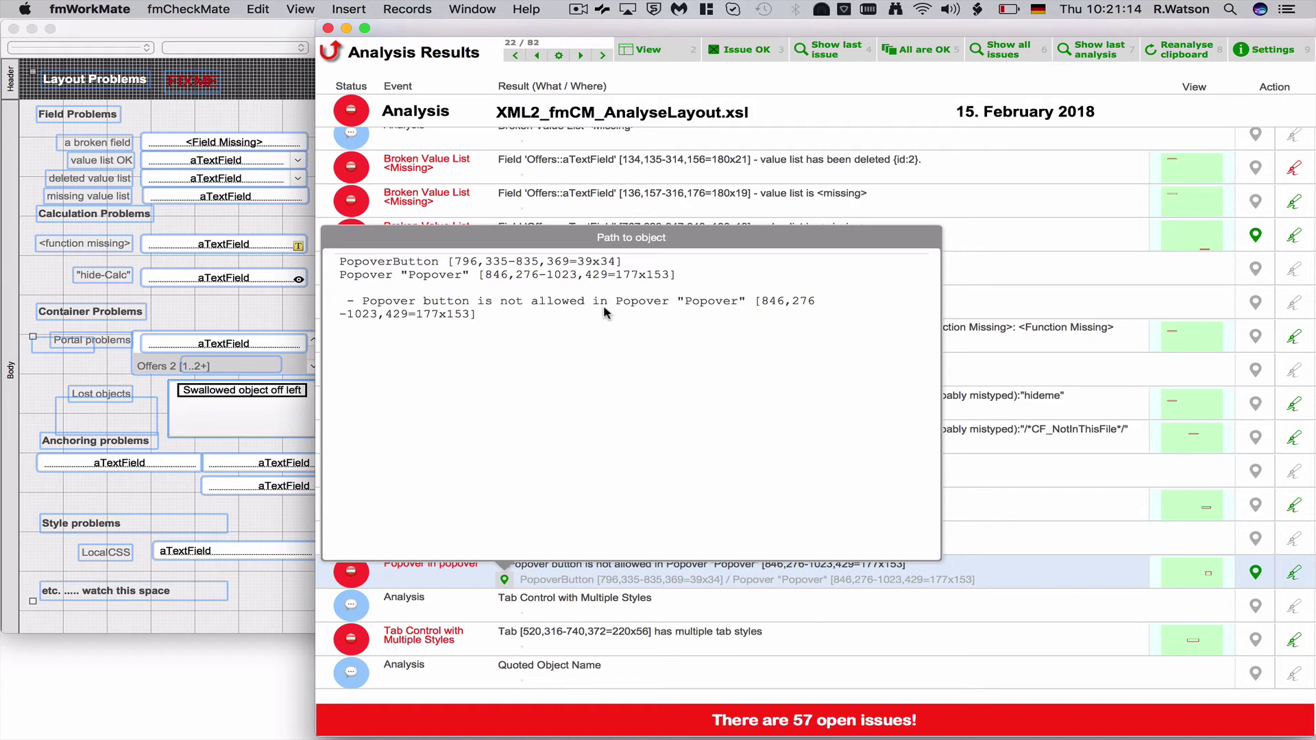
key(Escape)
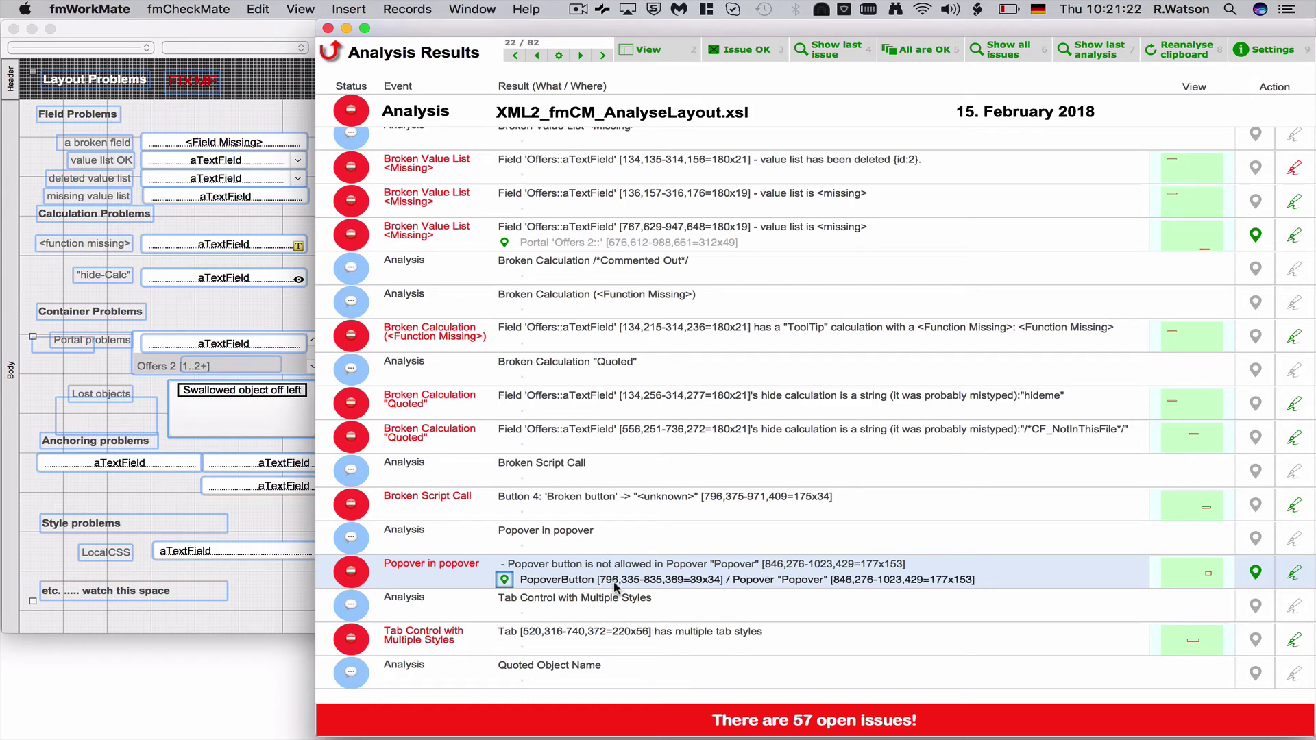
- Switch to the FileMaker Pro layout and show the "pop" button's position in the Inspector, placed clear of the button
click(255, 409)
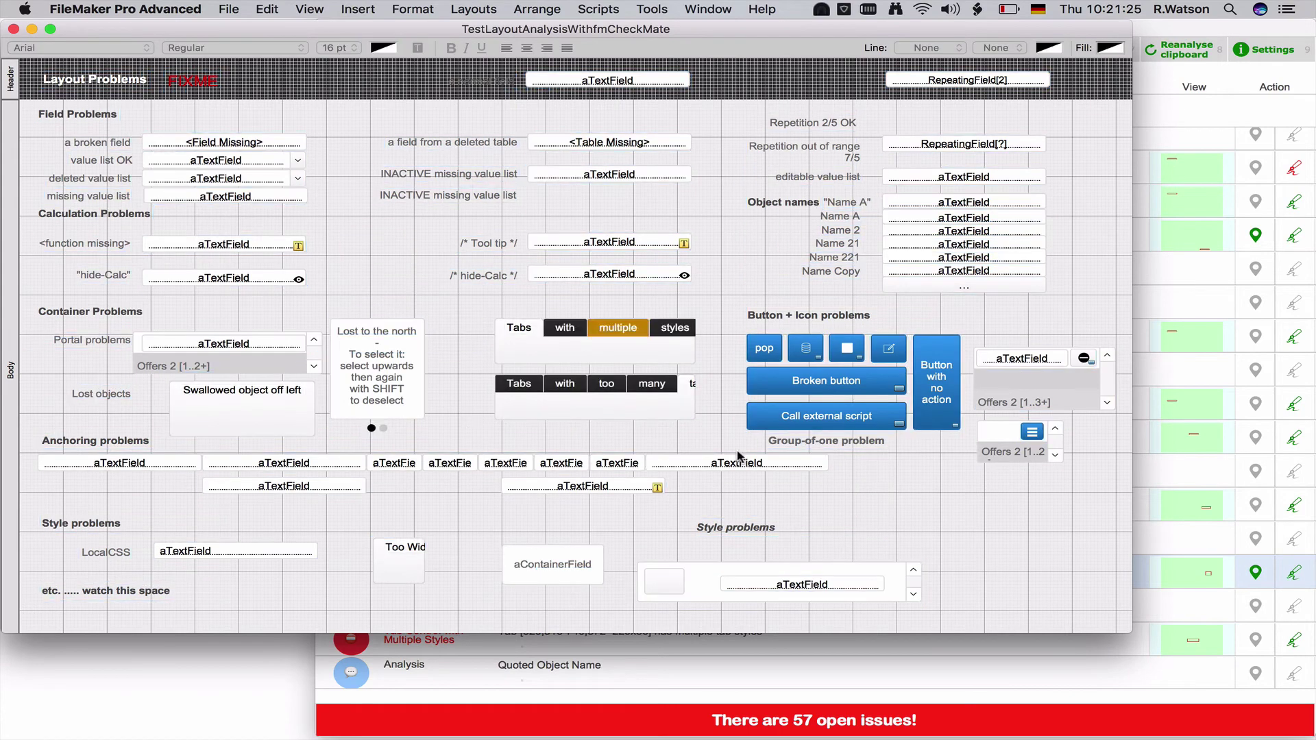
click(762, 344)
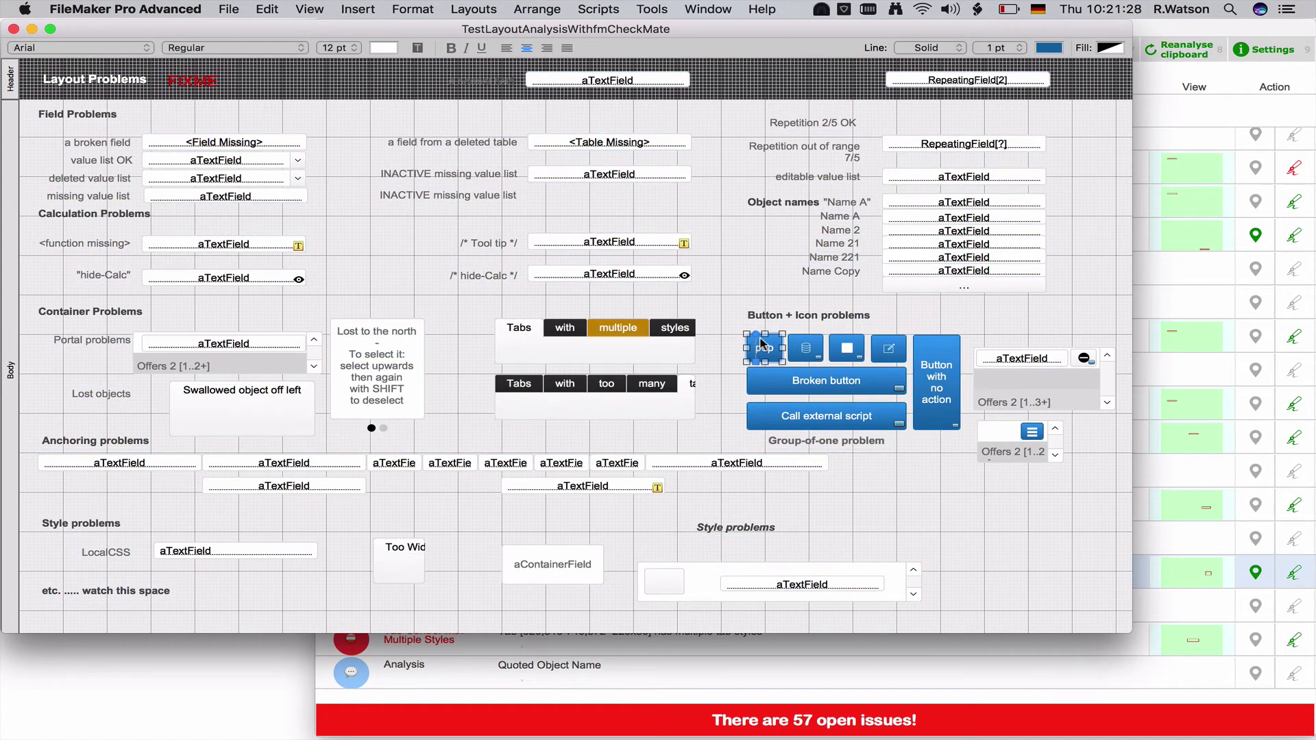
key(super+i)
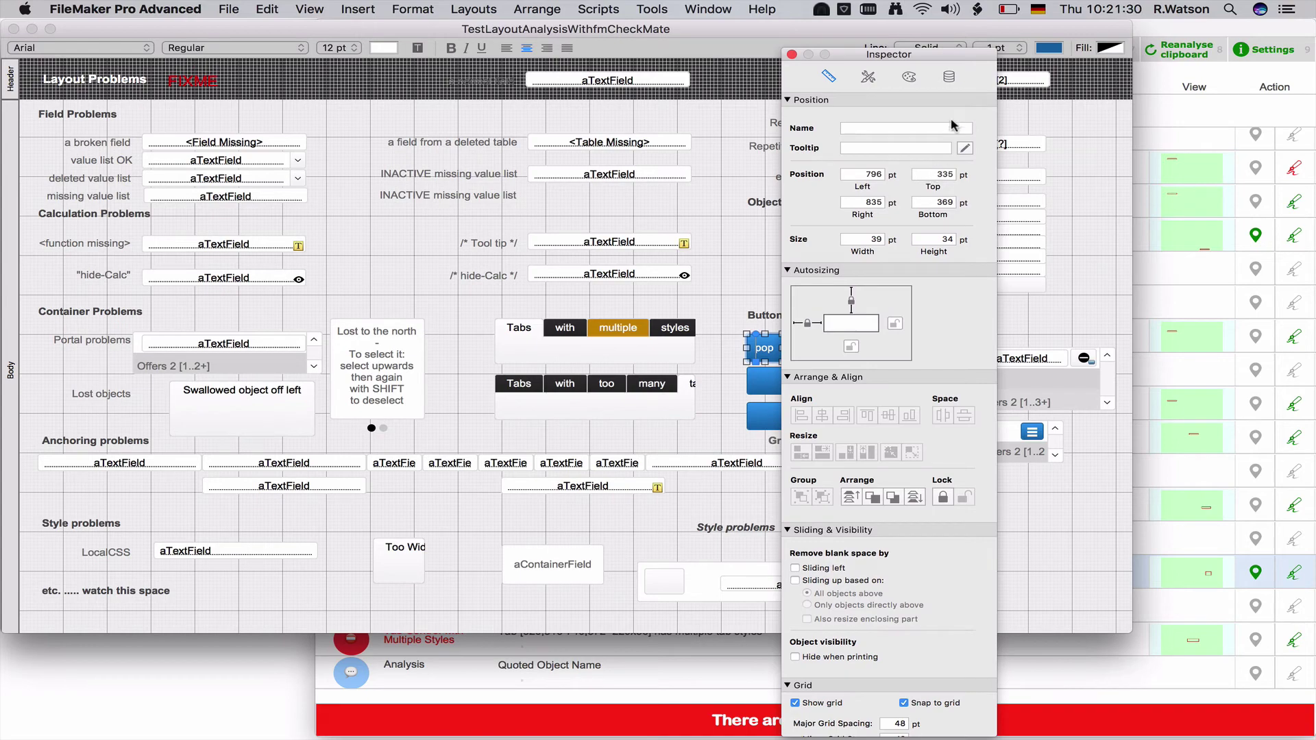
drag(898, 53, 1061, 62)
- View the "pop" button's popover and the setup of the "pop in pop" button nested inside it
click(760, 346)
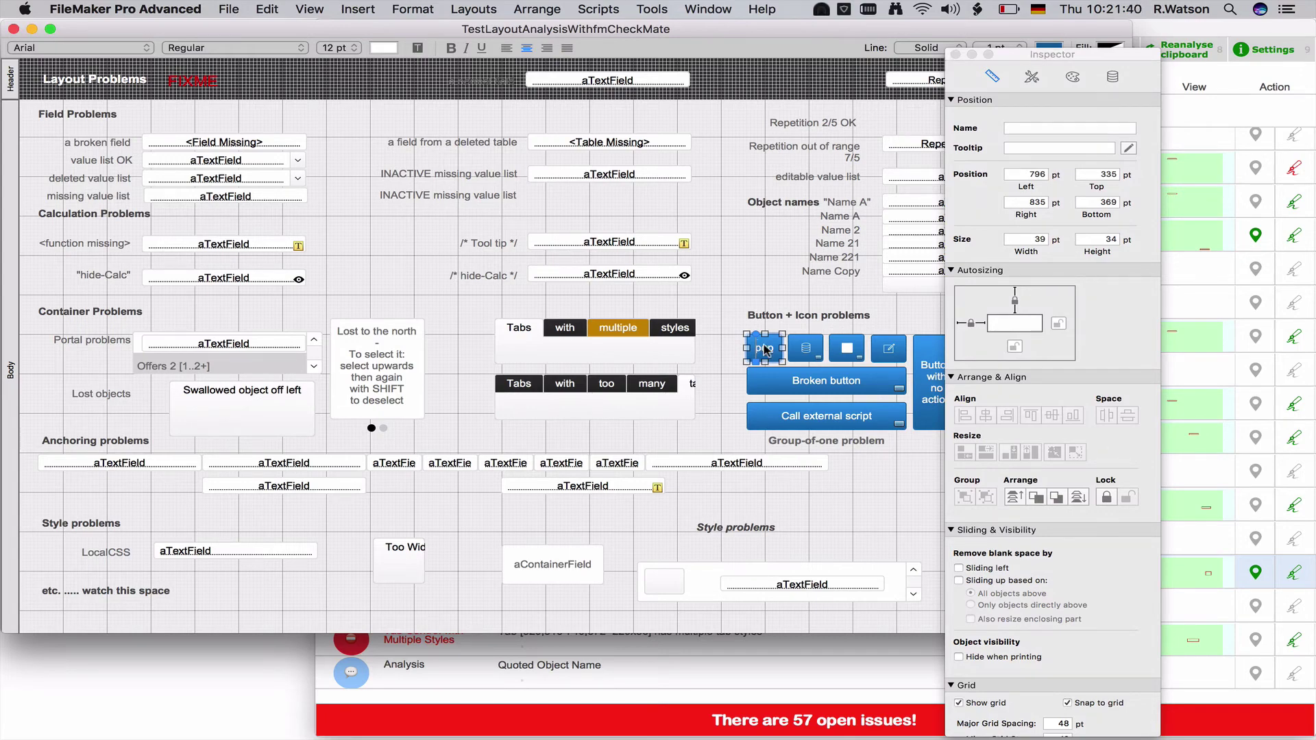
double_click(766, 349)
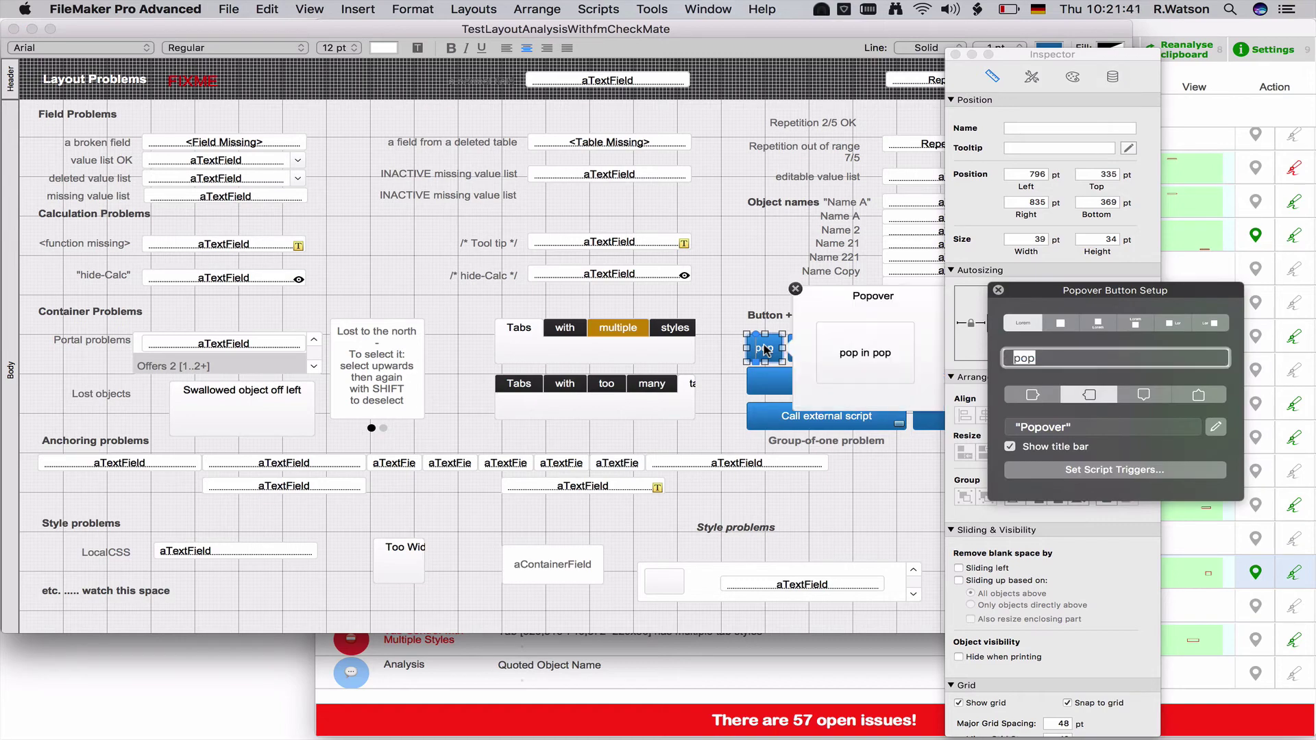
click(870, 352)
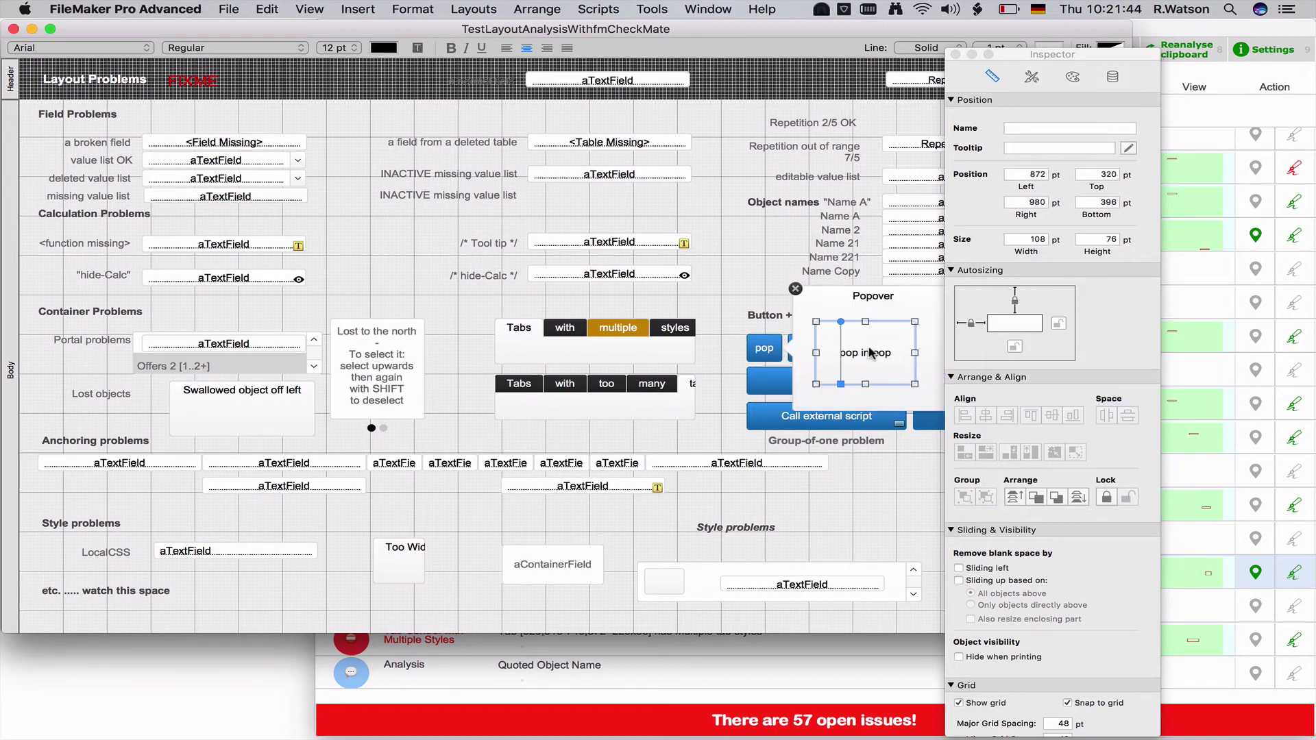
double_click(869, 352)
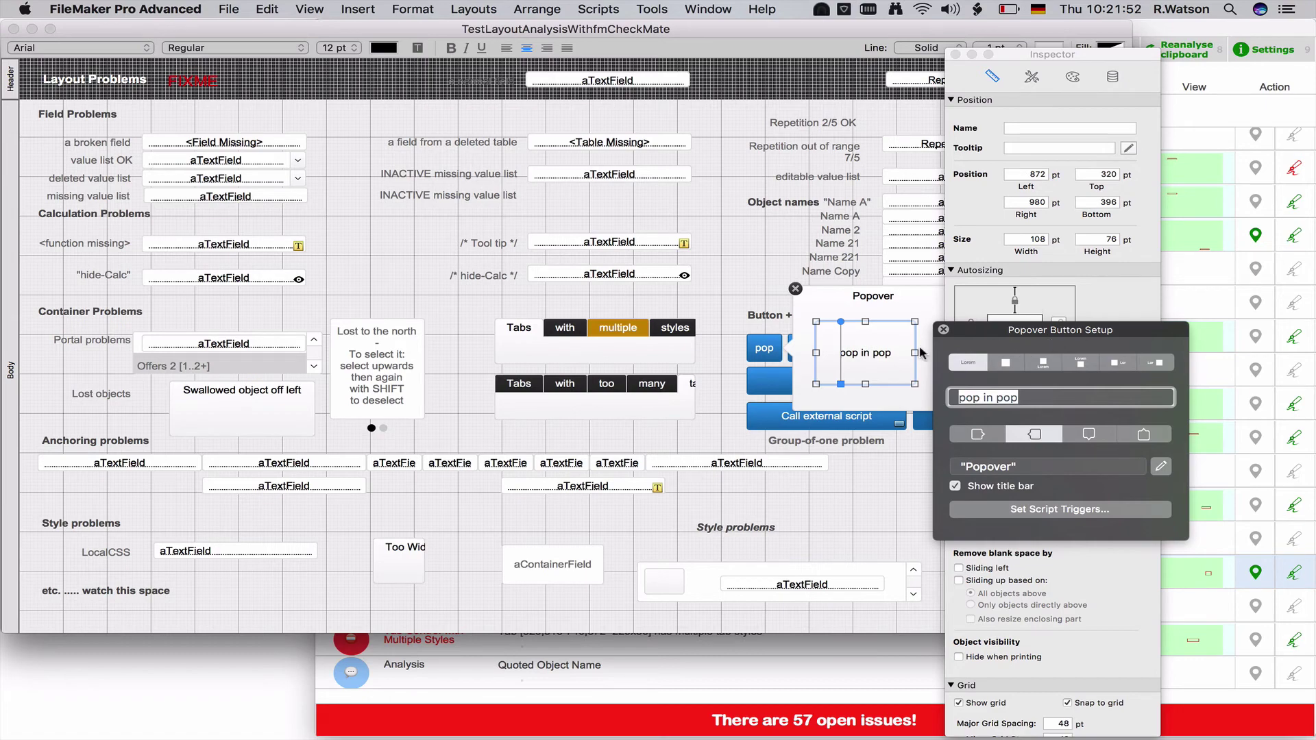
click(731, 375)
- Test the "pop" button and the nested "pop in pop" button in Browse mode, closing the popover when done
key(super+b)
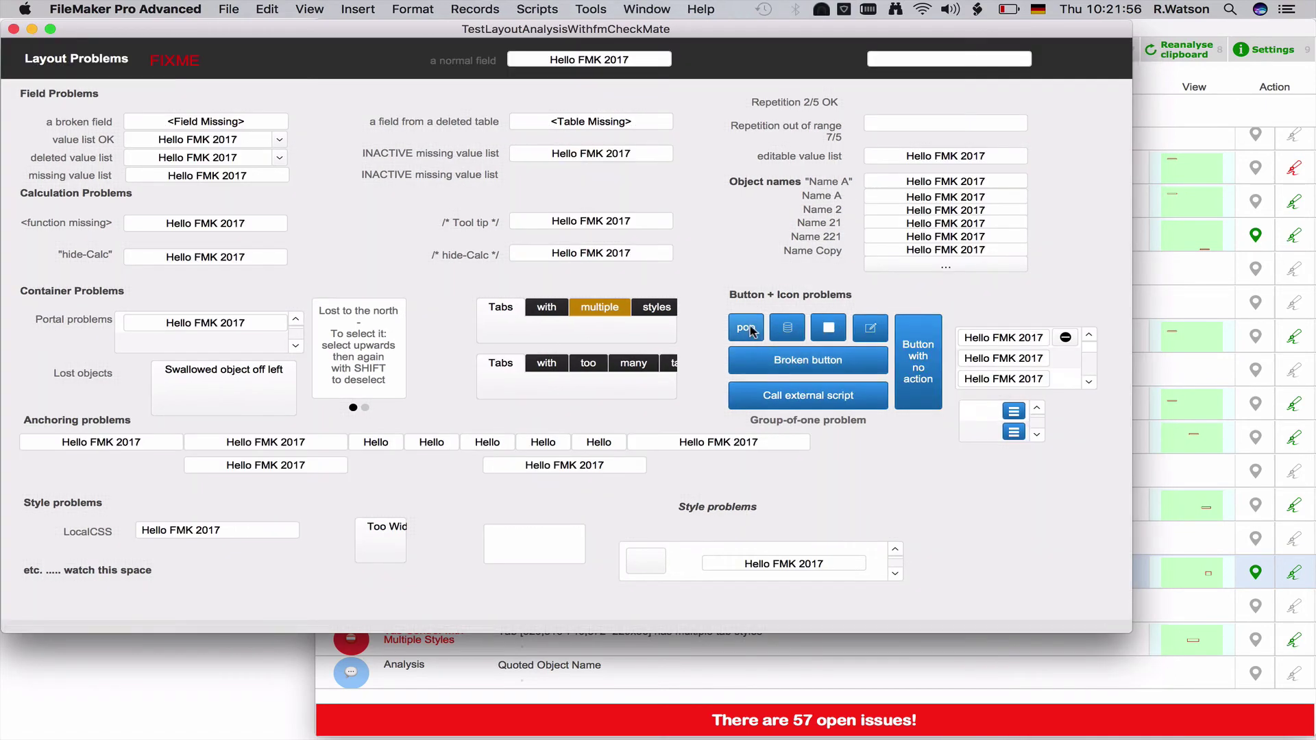
click(751, 330)
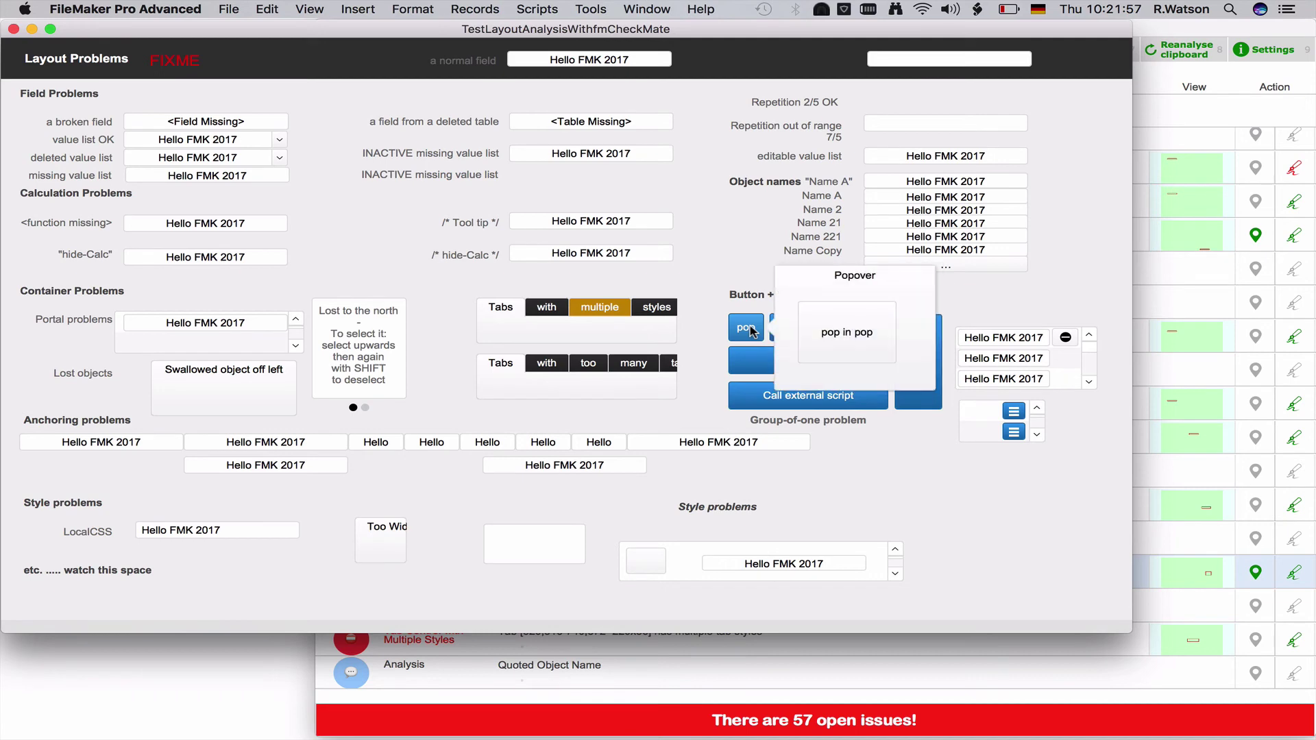
click(855, 328)
click(855, 327)
click(740, 277)
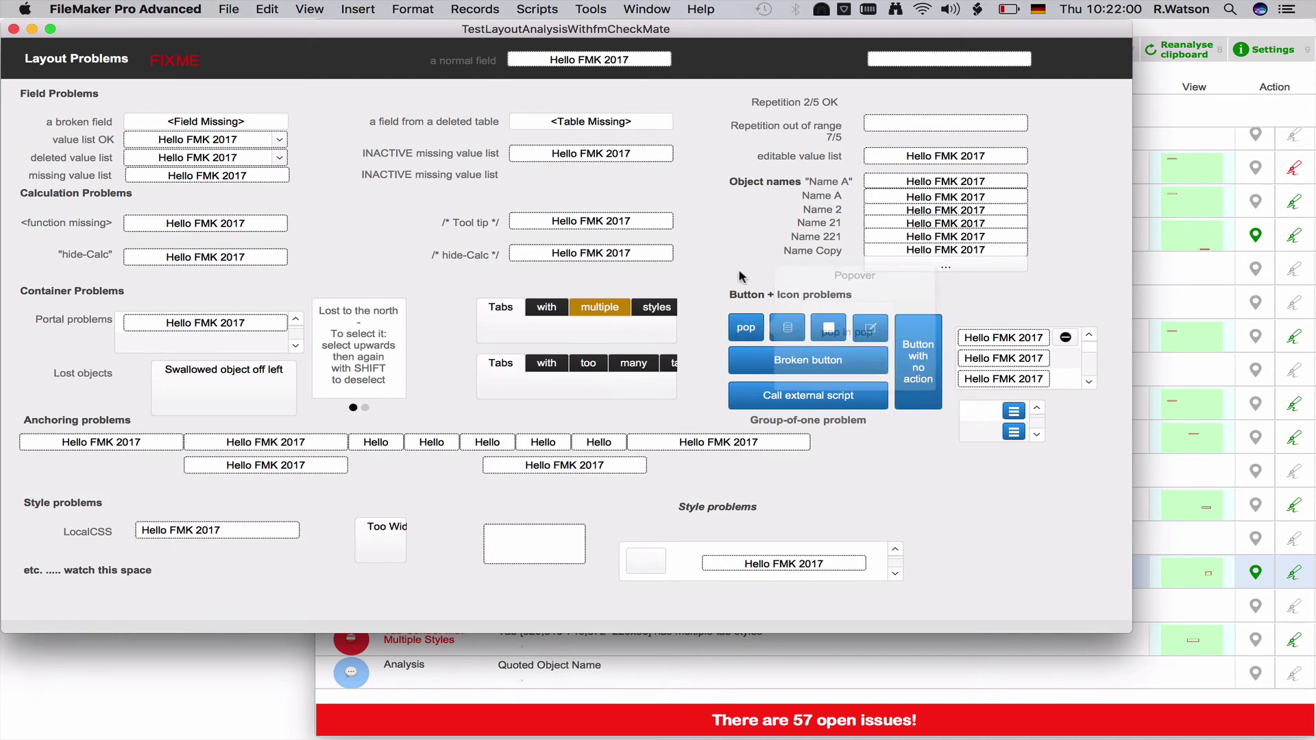
- In Layout mode, move the "pop in pop" button out of its popover to 676, 264 pt and view its own popover
key(super+l)
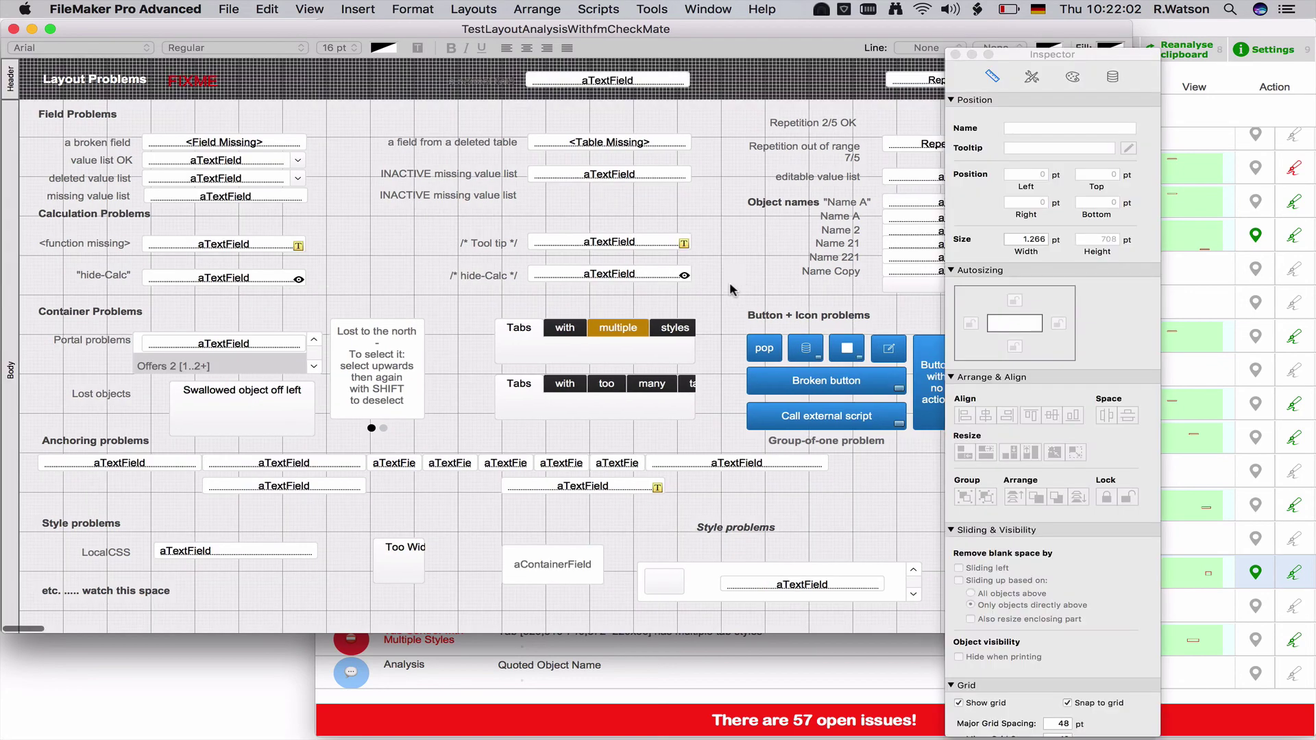
double_click(766, 349)
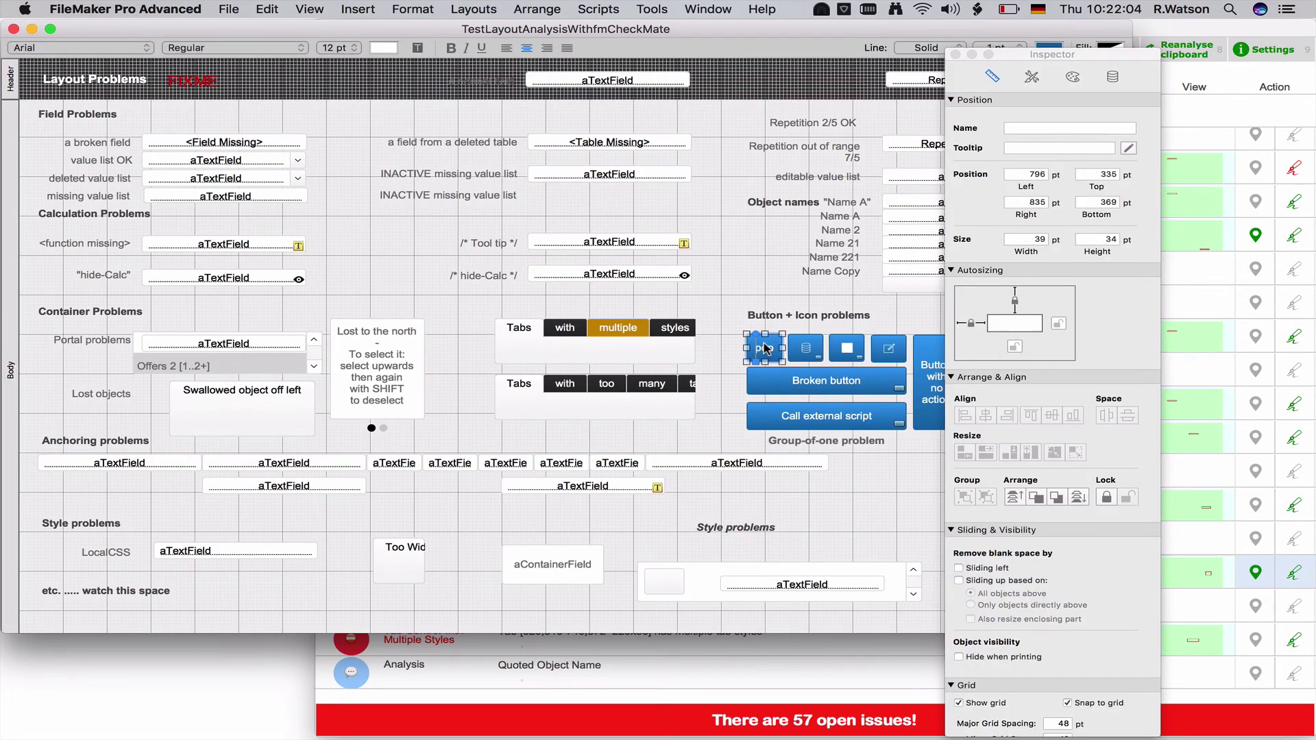
click(850, 356)
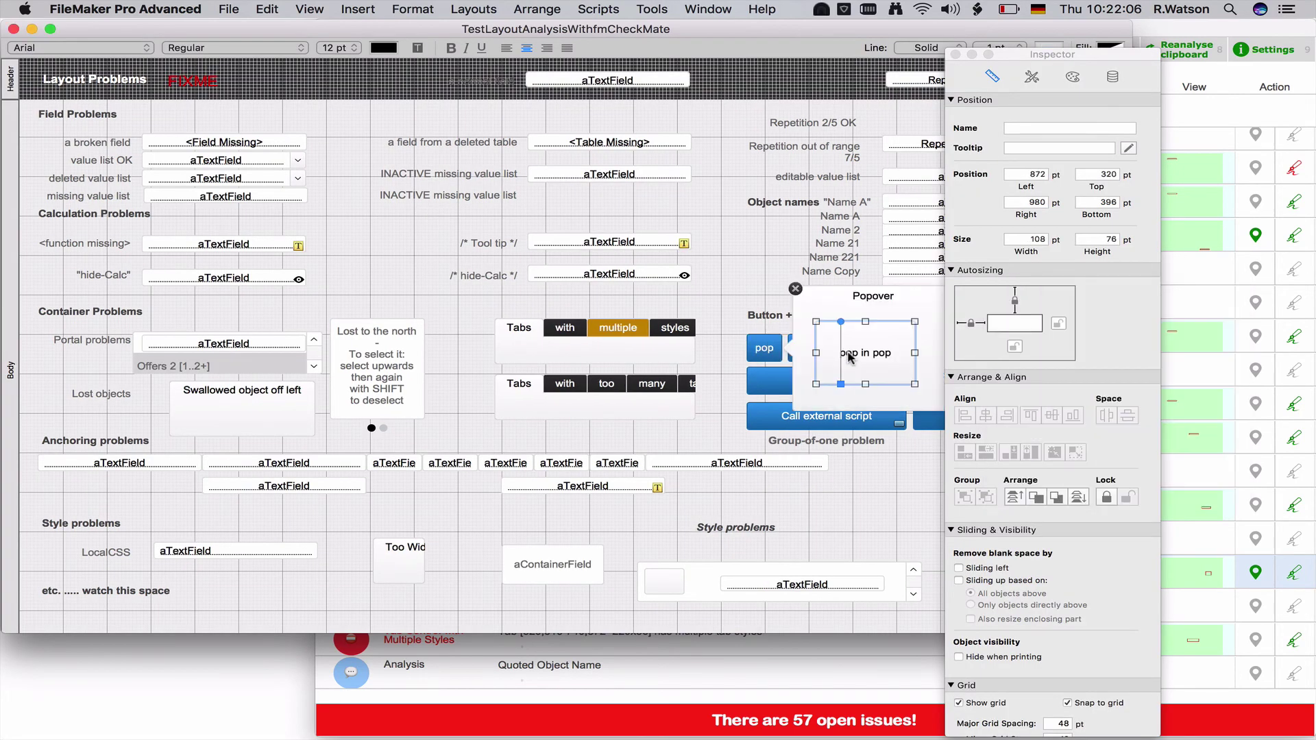
drag(850, 356, 672, 310)
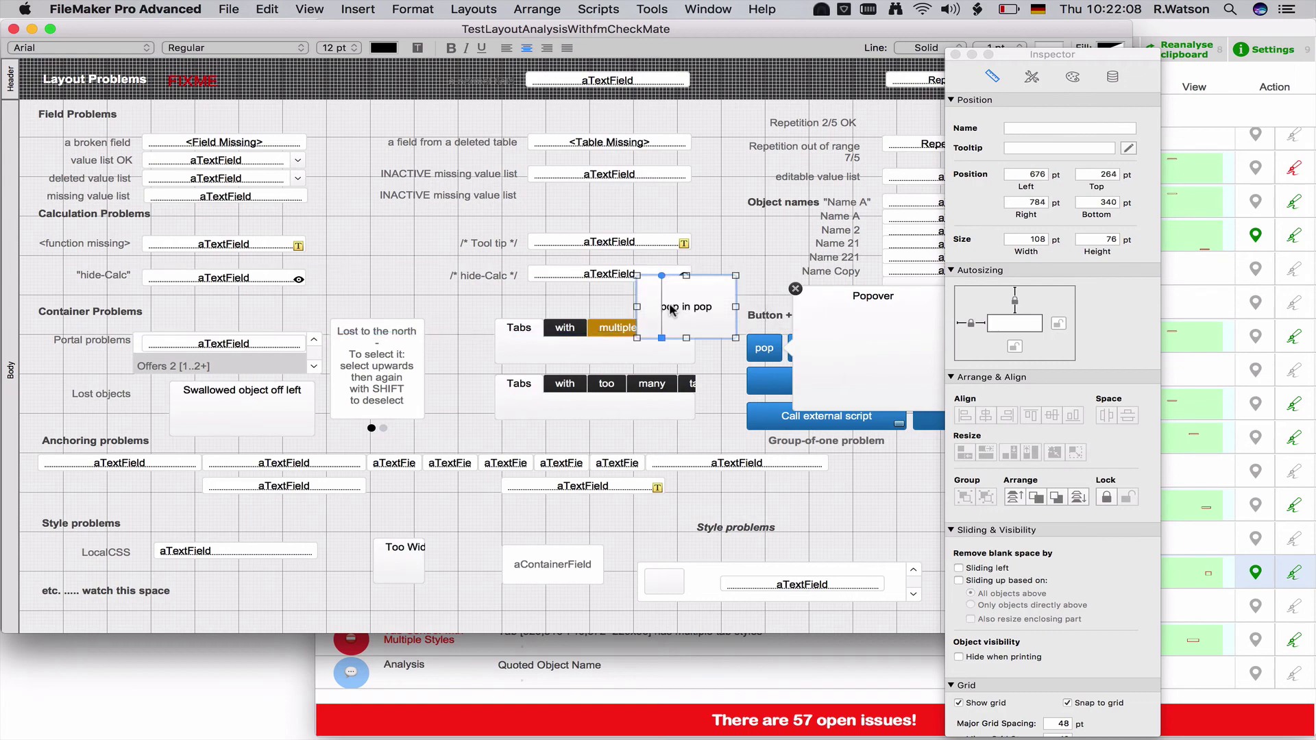
double_click(671, 310)
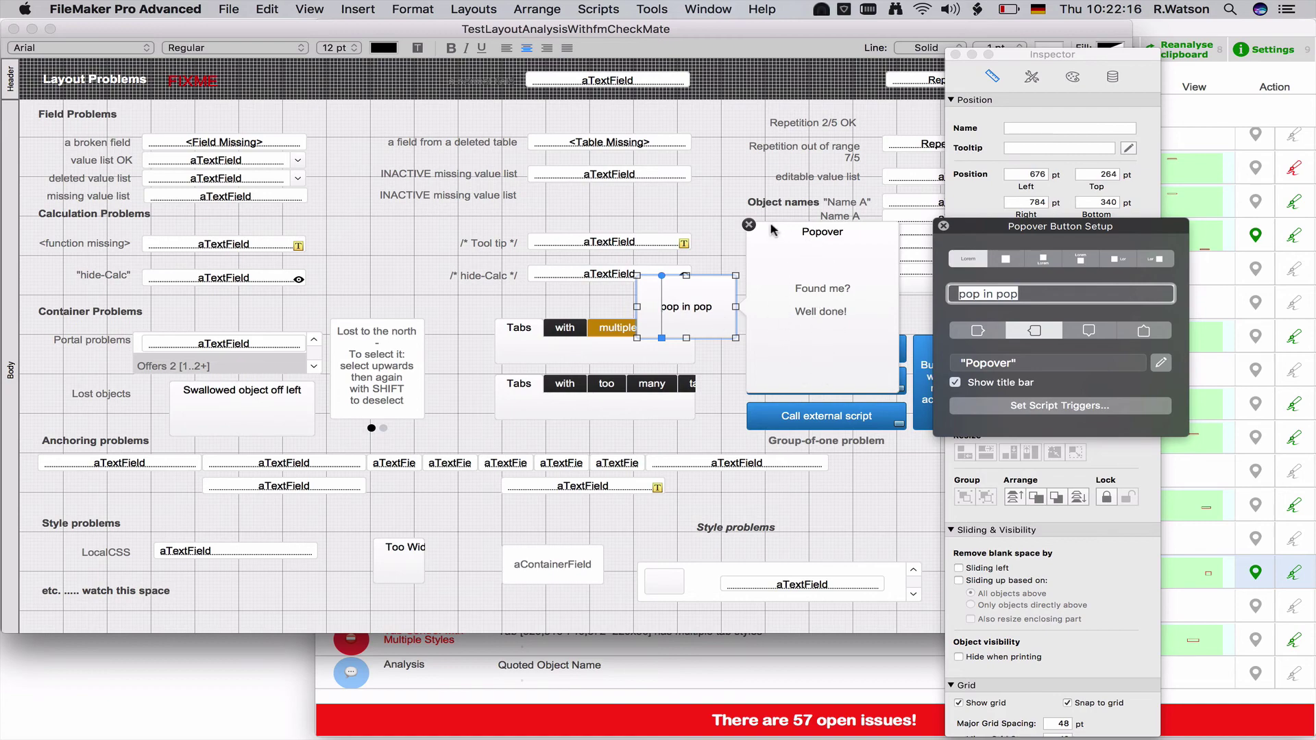
click(749, 224)
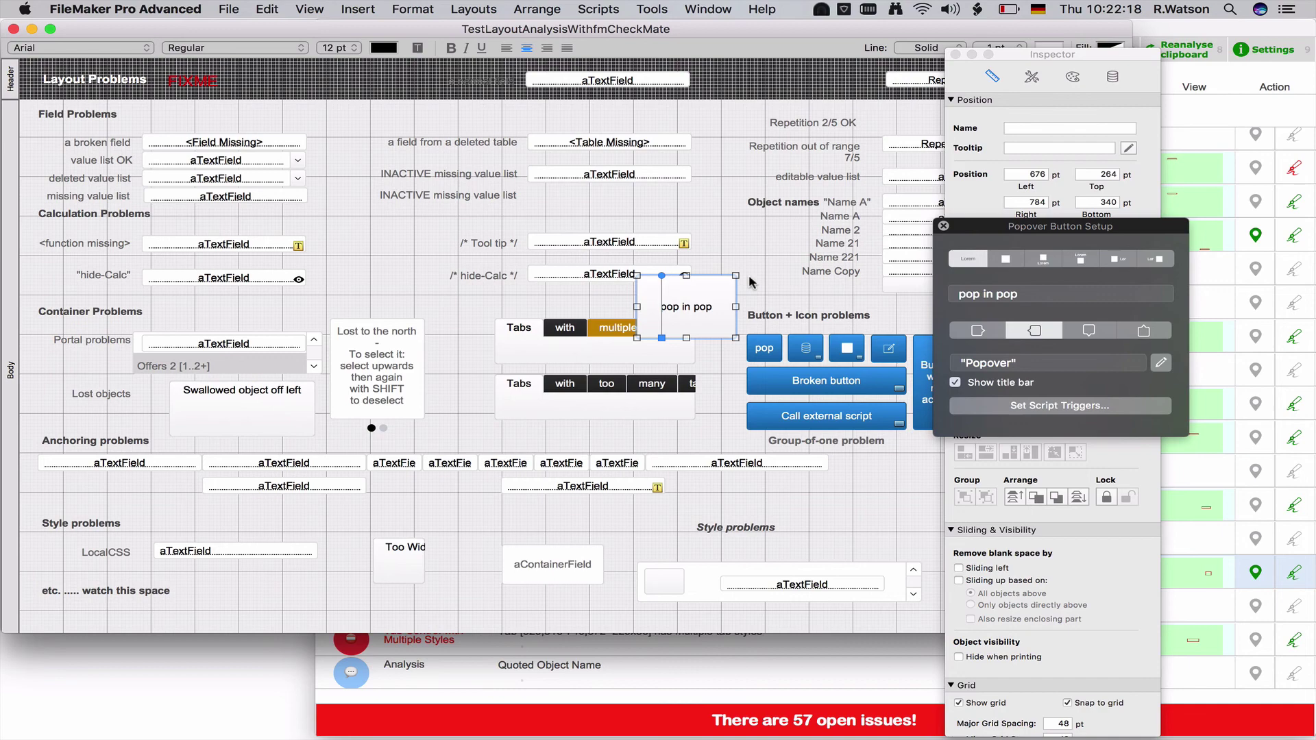
- Move the "pop in pop" button back into the "pop" button's popover at 888, 324 pt and close the popover
click(771, 356)
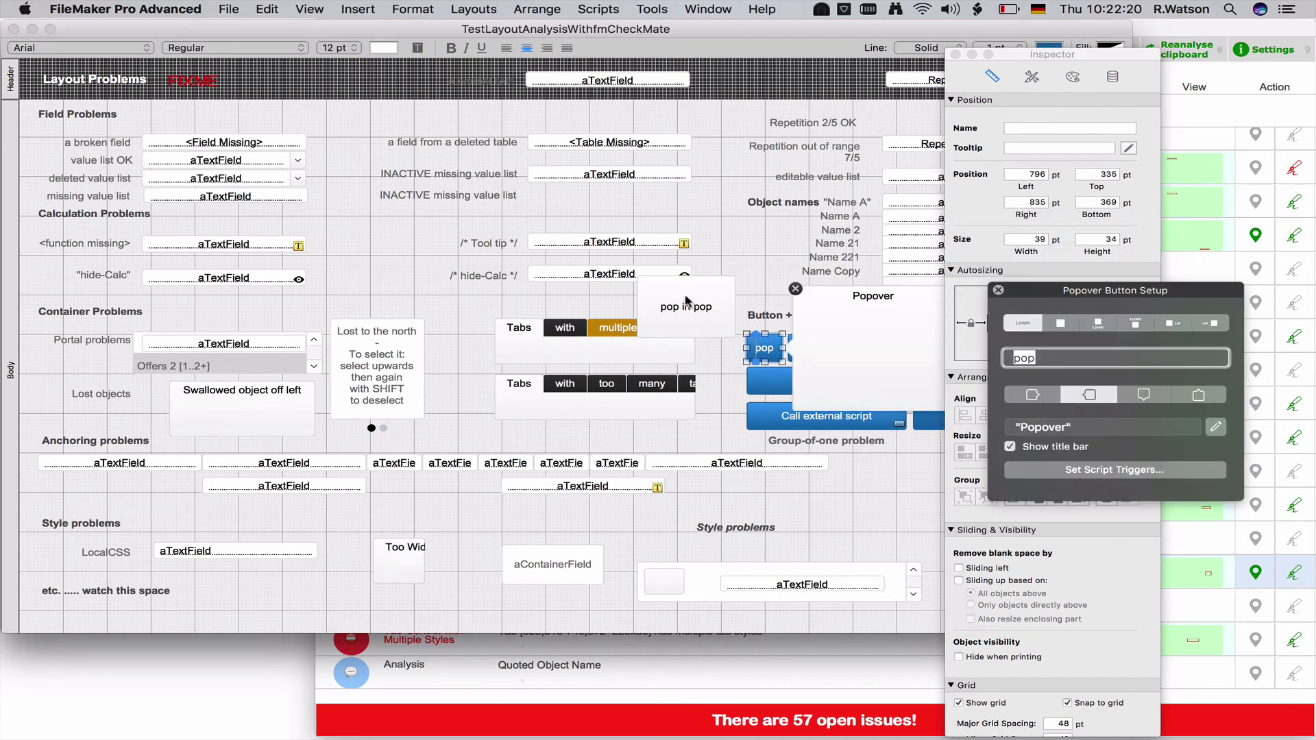
drag(670, 293, 886, 351)
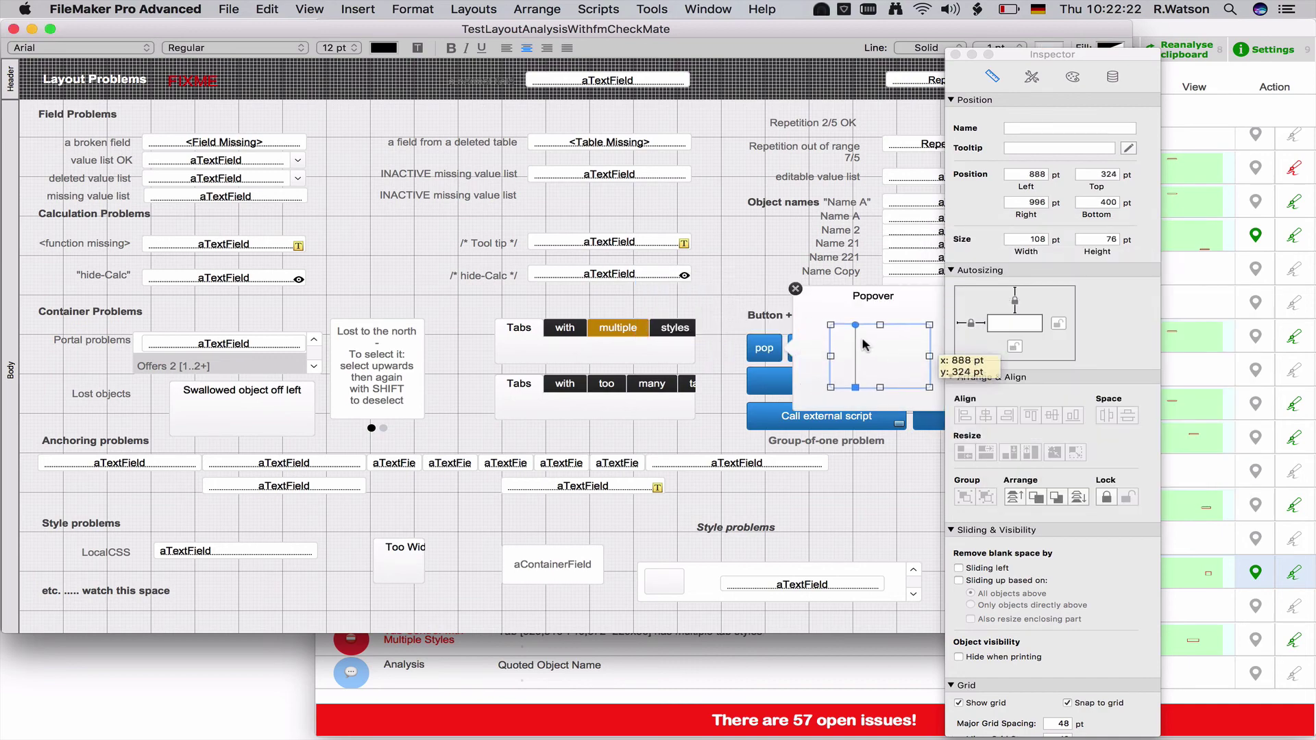
click(797, 289)
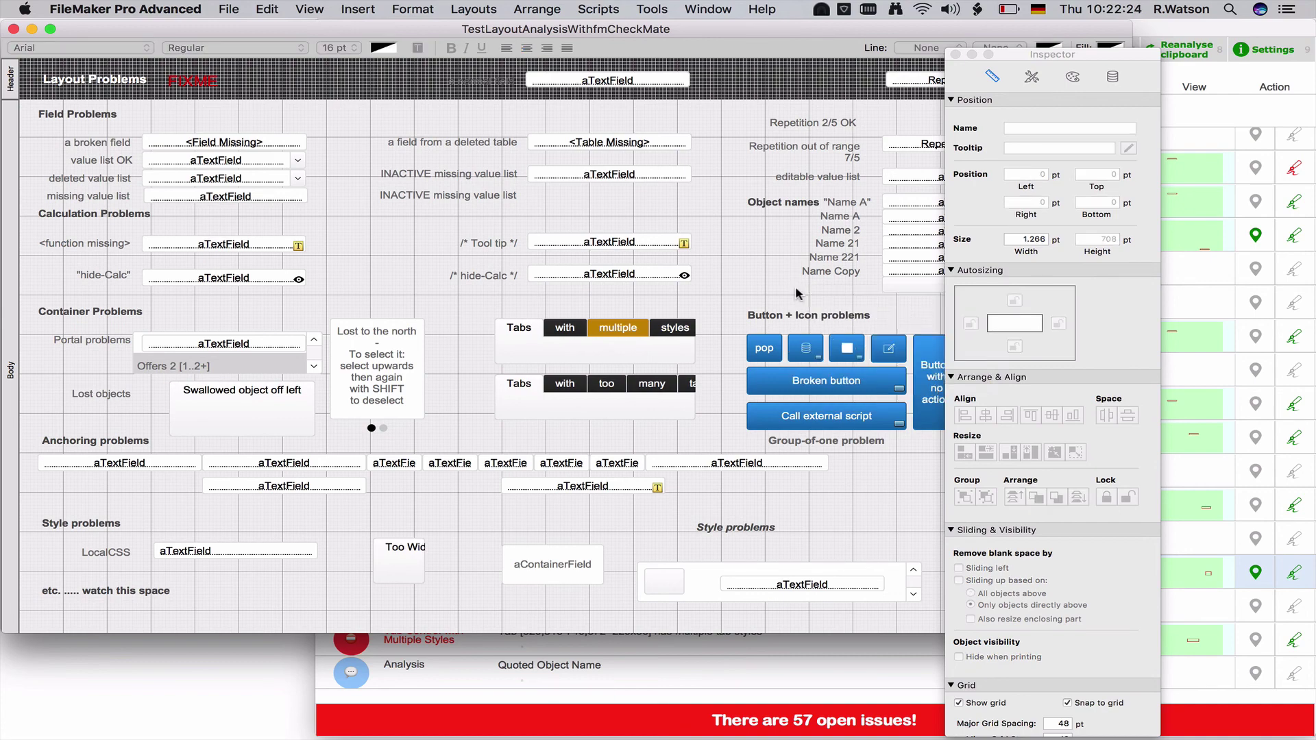
- Return the layout to Browse mode and switch to the Analysis Results in fmWorkMate
click(757, 259)
key(super+b)
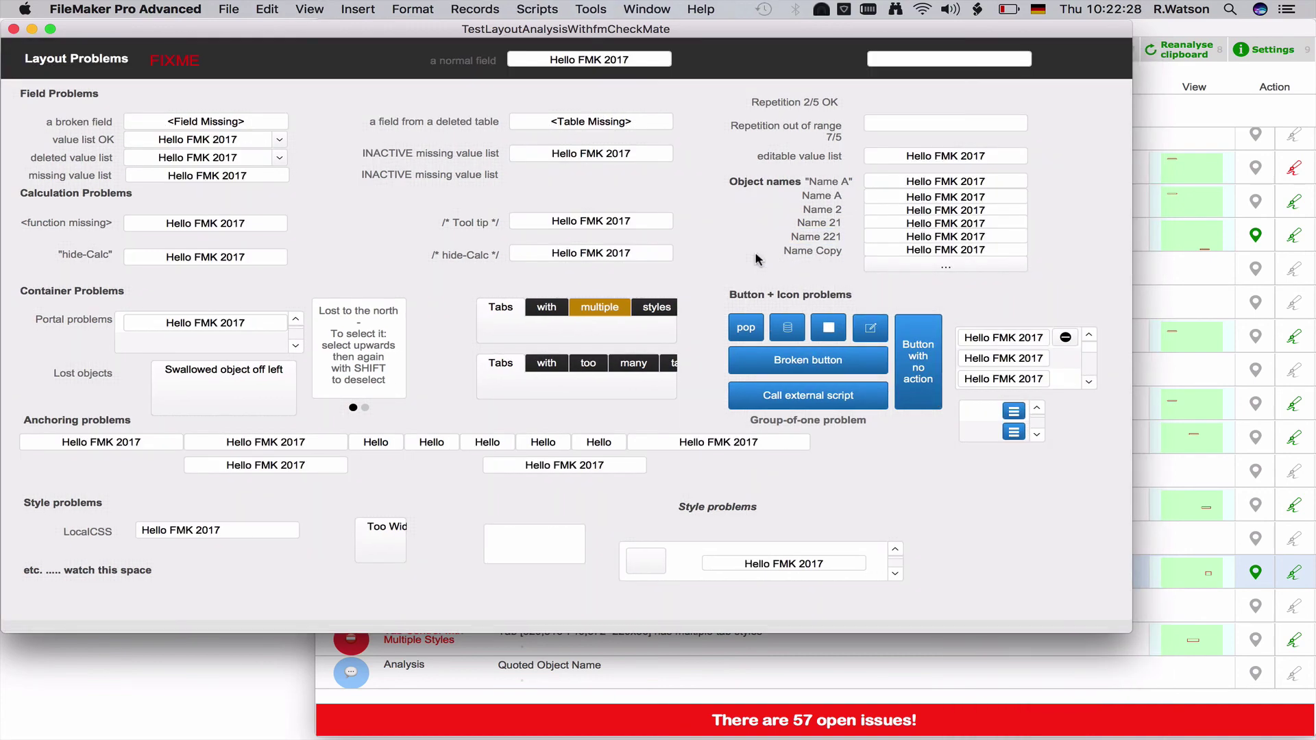
click(551, 668)
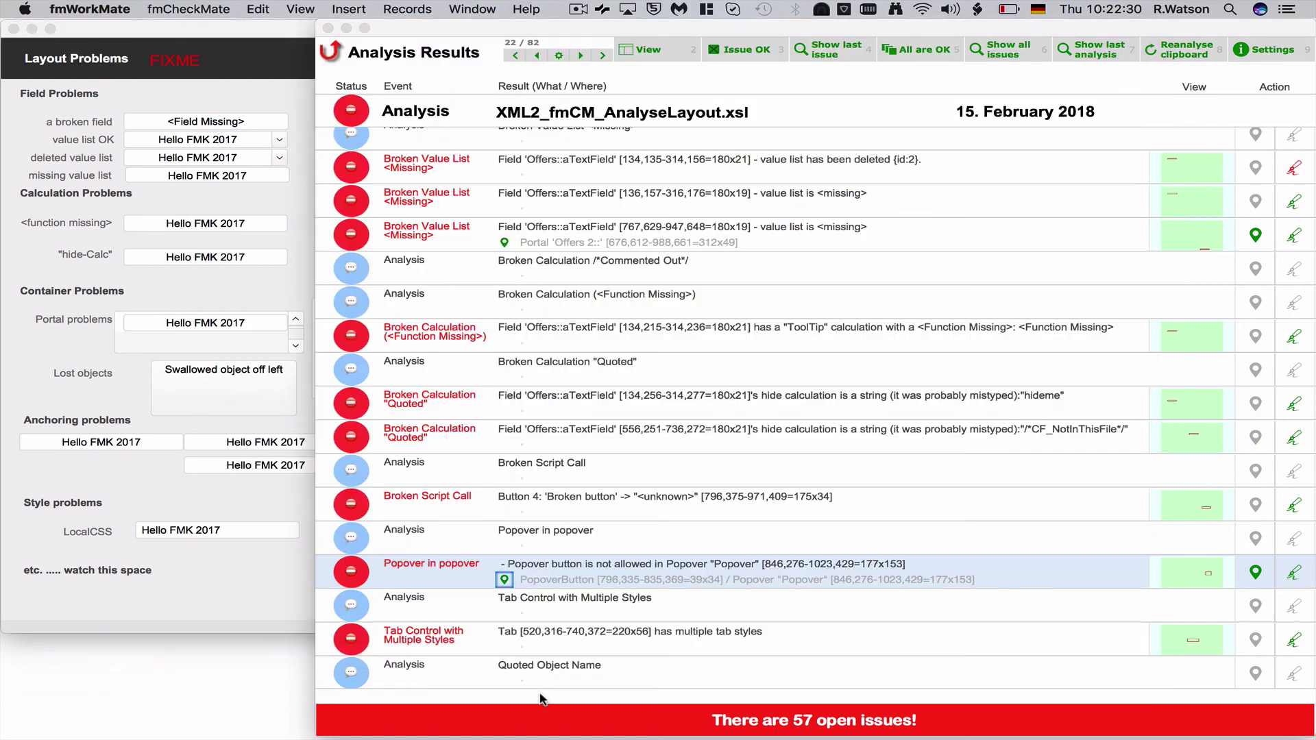
- Mark the "Popover in popover", "Tab Control with Multiple Styles" and both "Quoted Object Name" issues as OK
click(351, 573)
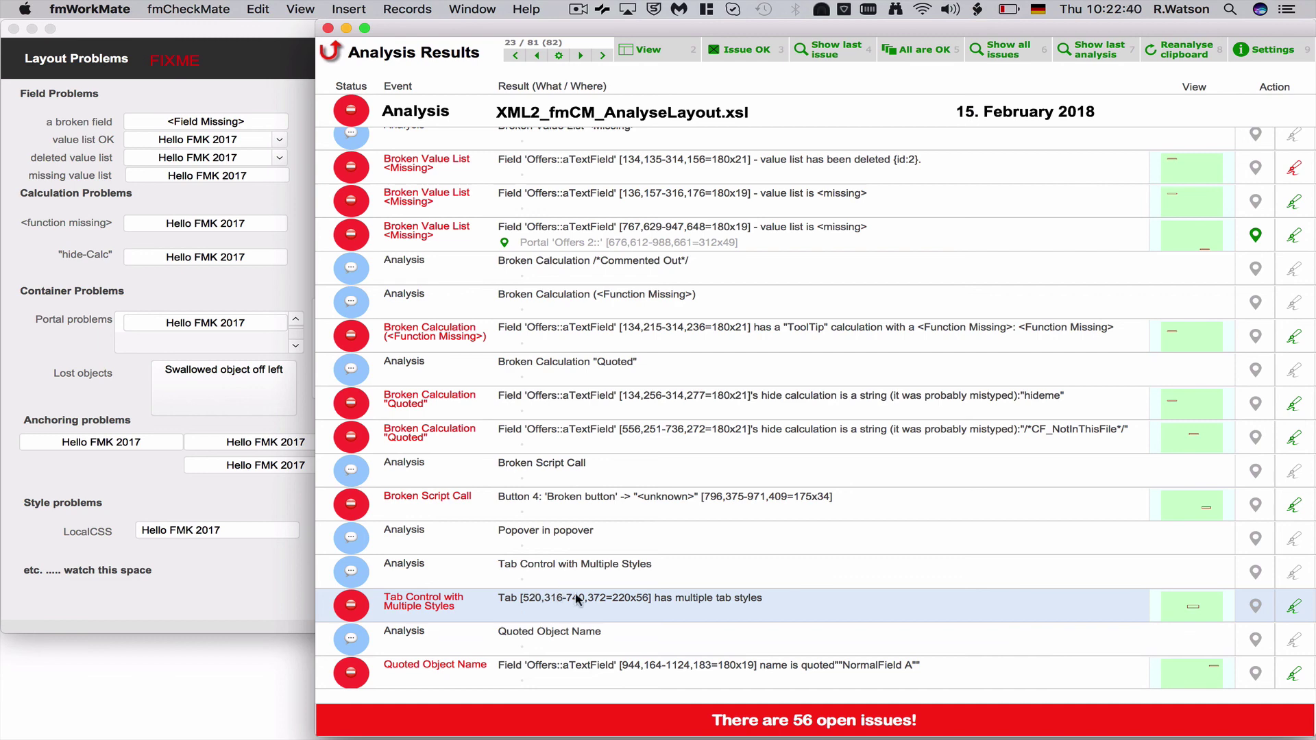
scroll(576, 596, down, 2)
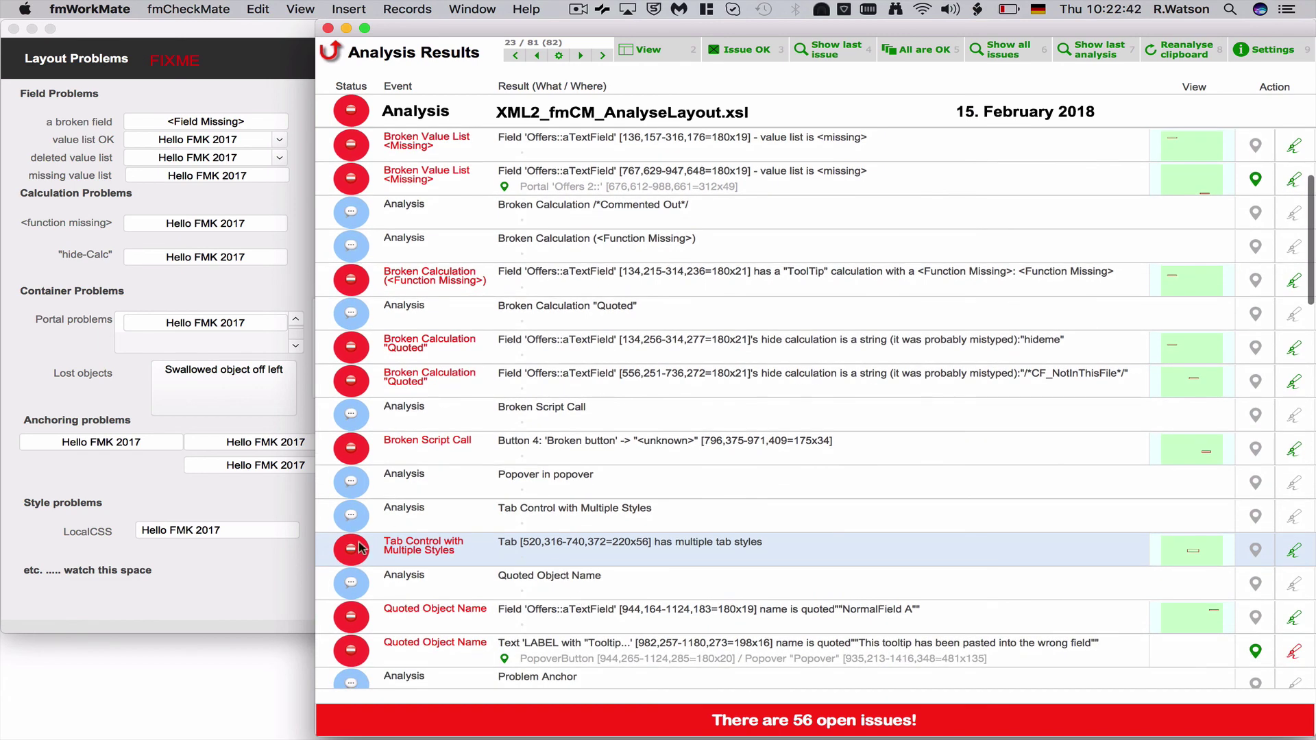
click(359, 547)
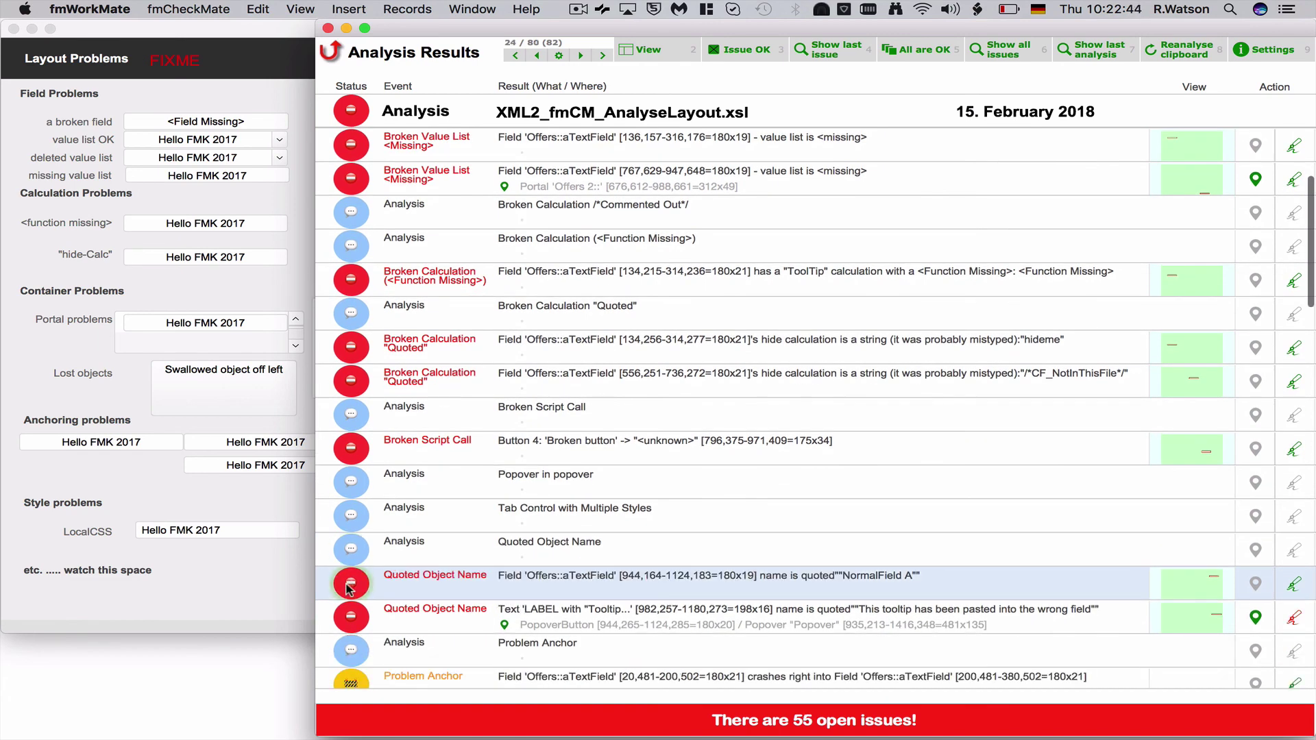
click(350, 584)
click(349, 584)
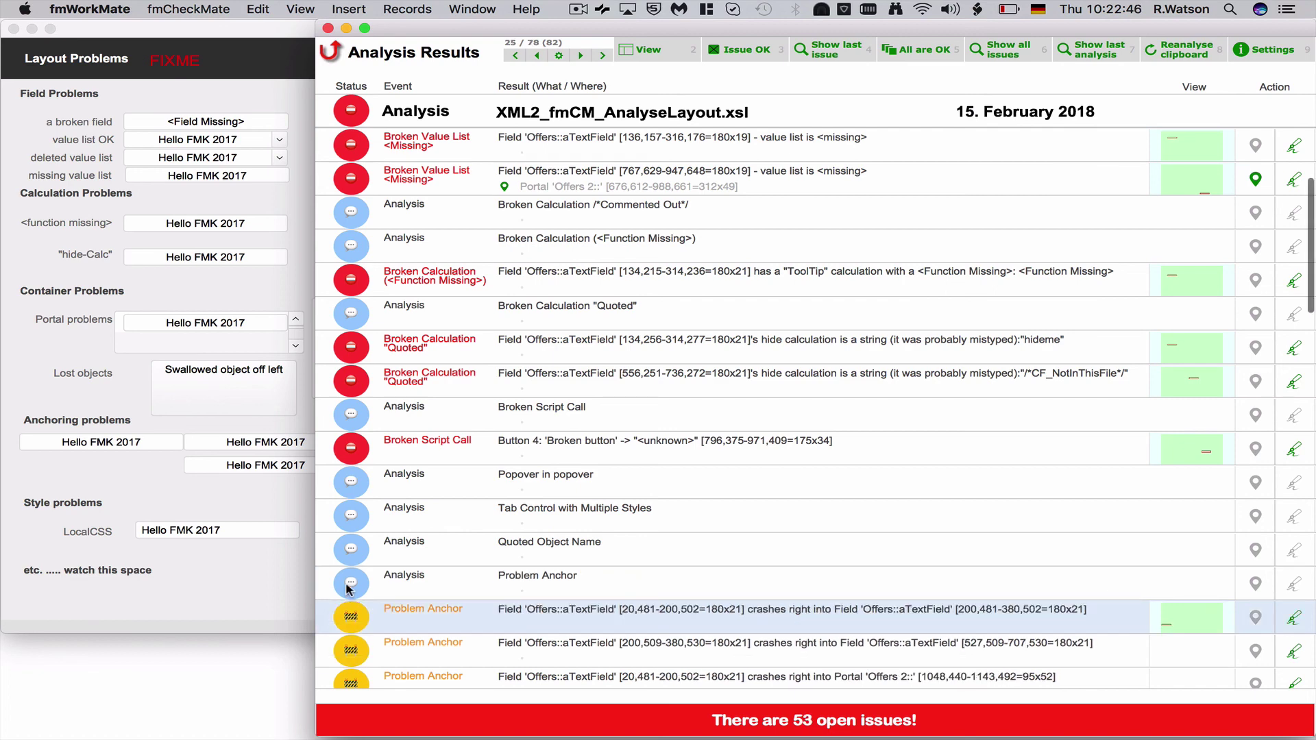
- Mark the "Broken Script Call" issue and both Broken Calculation "Quoted" issues as OK
click(352, 463)
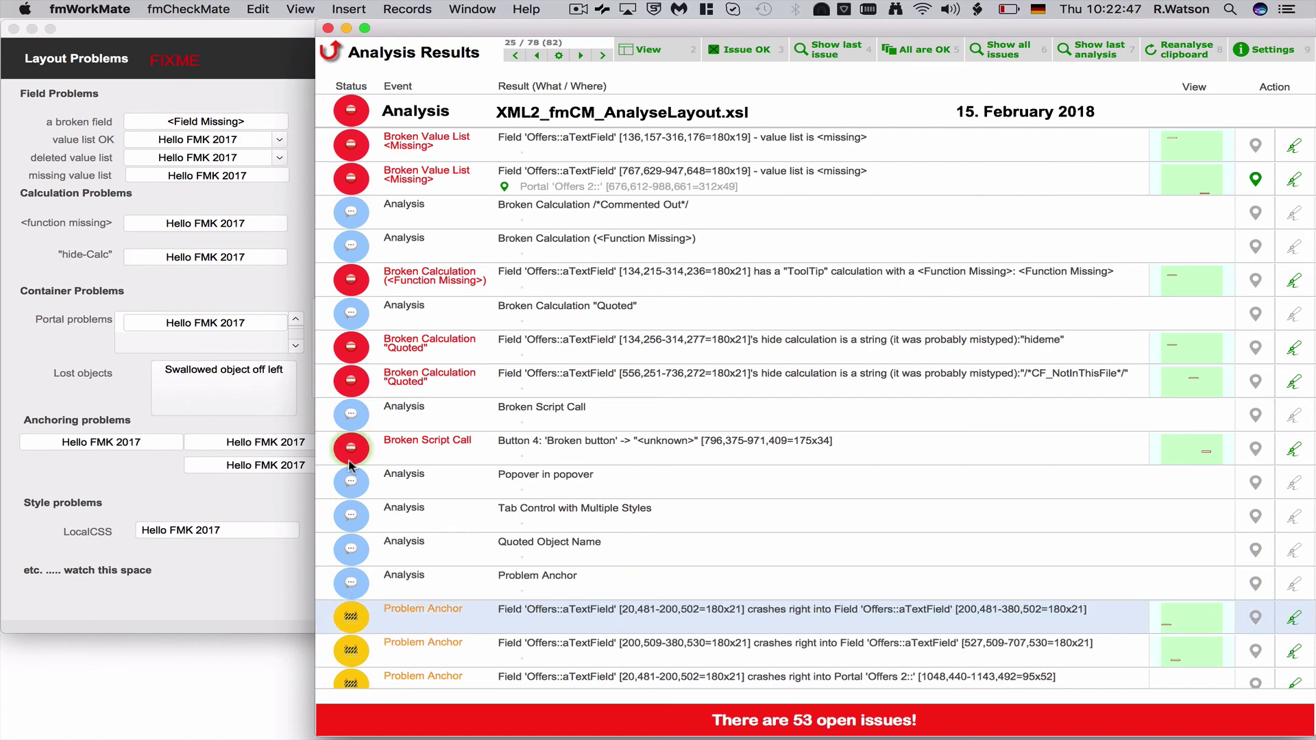
click(352, 348)
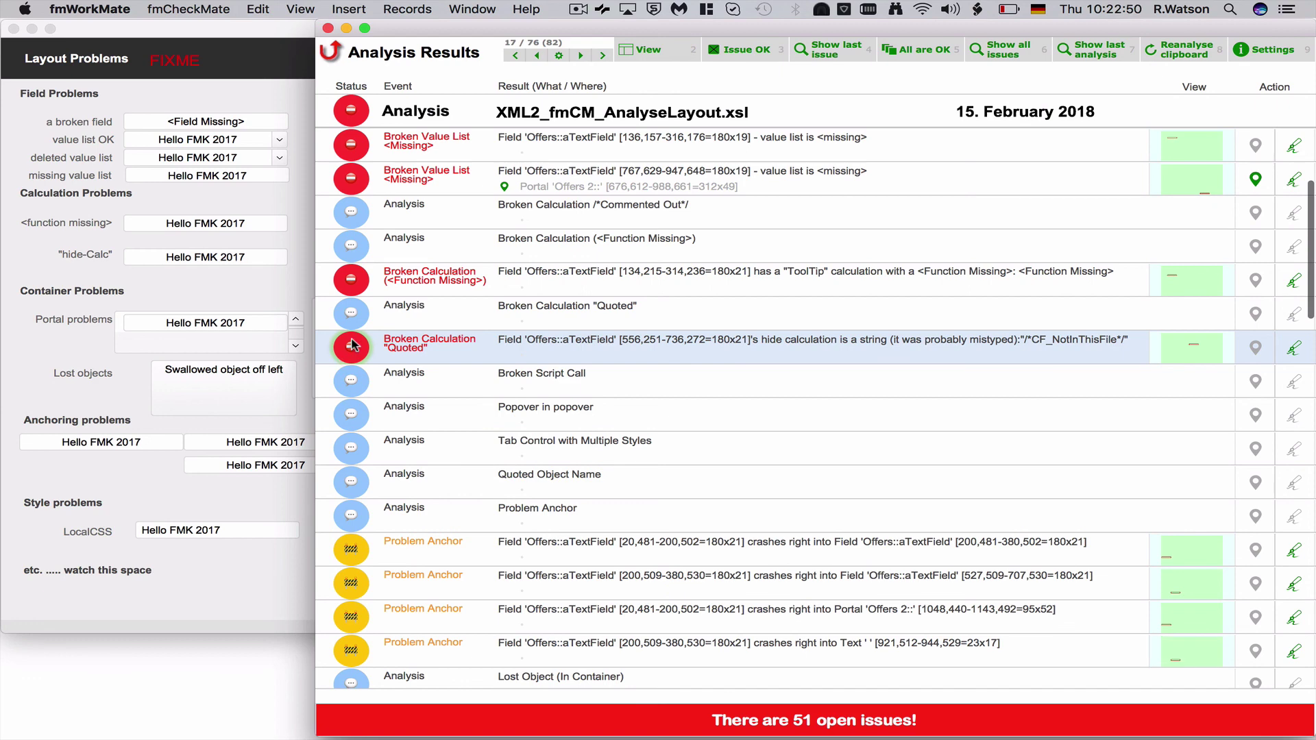
click(352, 346)
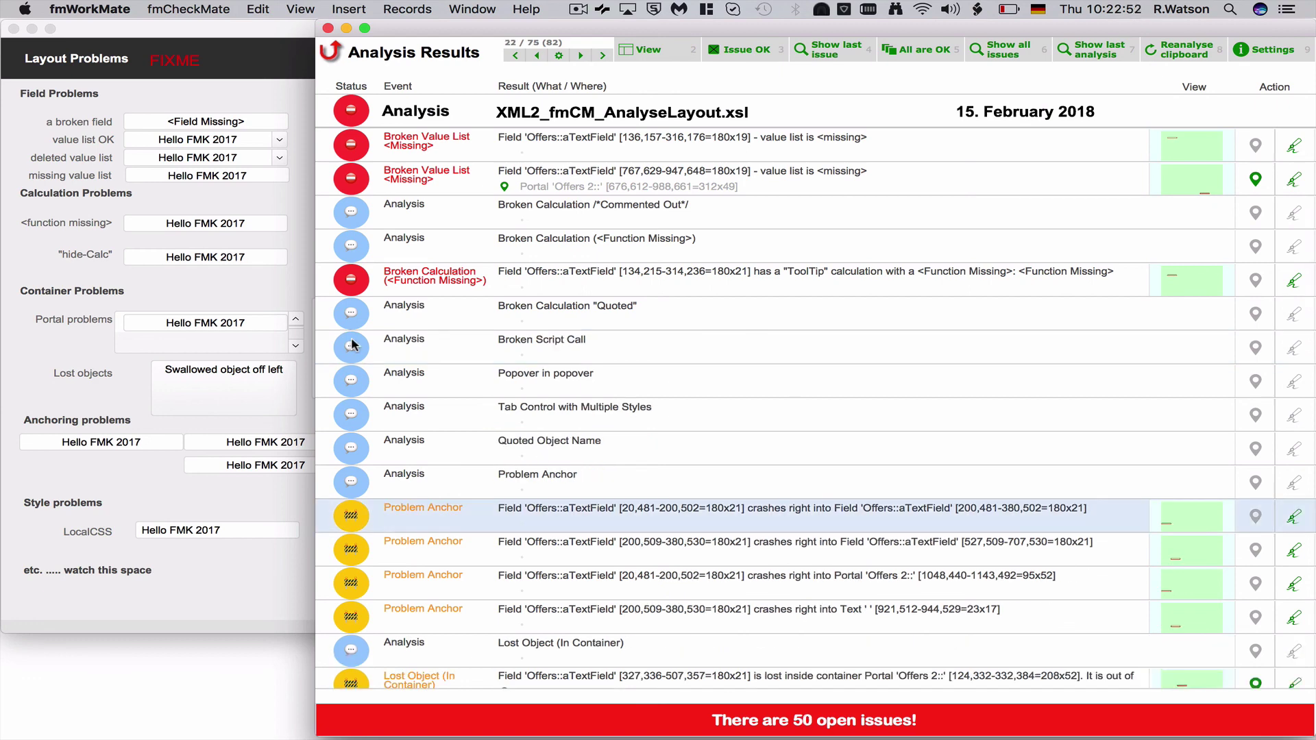